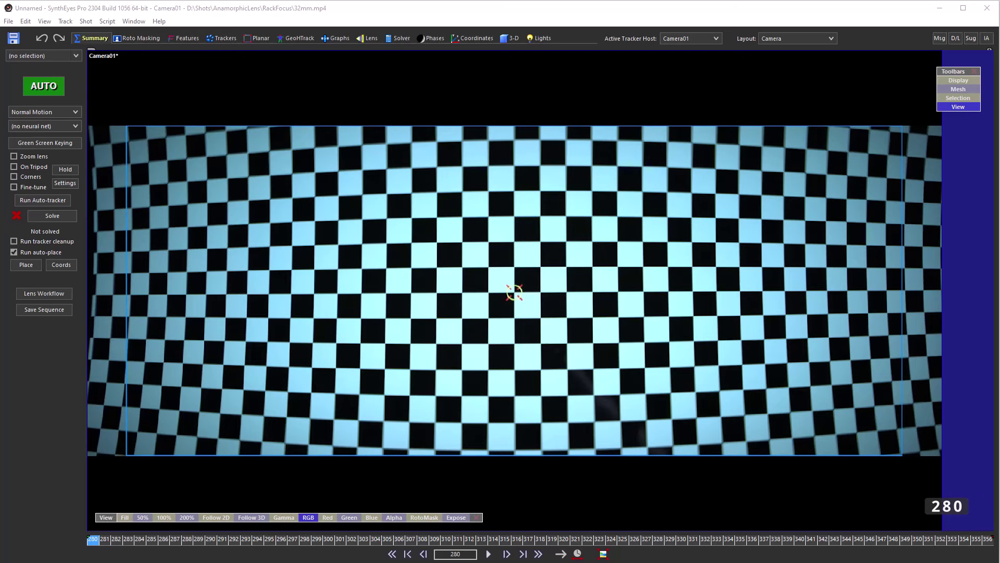
Review the shot, then set the Image Preprocessor's Blur filter to 3 and apply it.
{"action": "left_click_drag", "start_coordinate": [253, 542], "coordinate": [89, 554]}
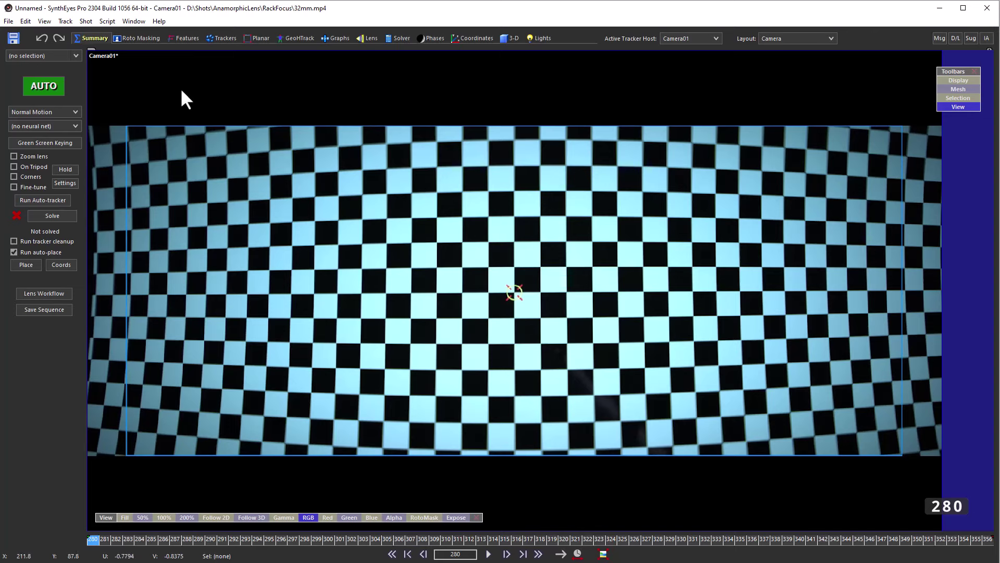
{"action": "key", "text": "p"}
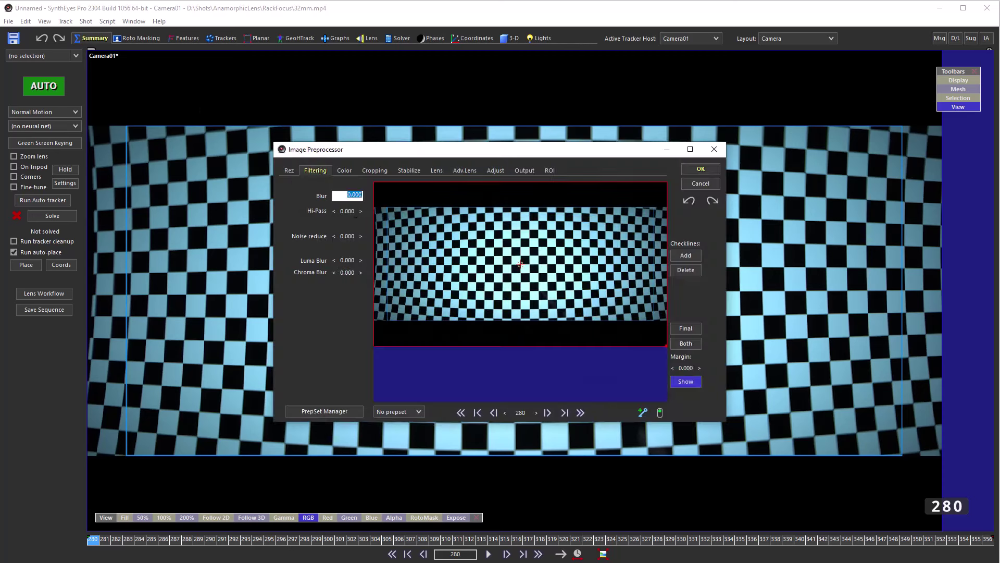
{"action": "type", "text": "3"}
{"action": "key", "text": "Return"}
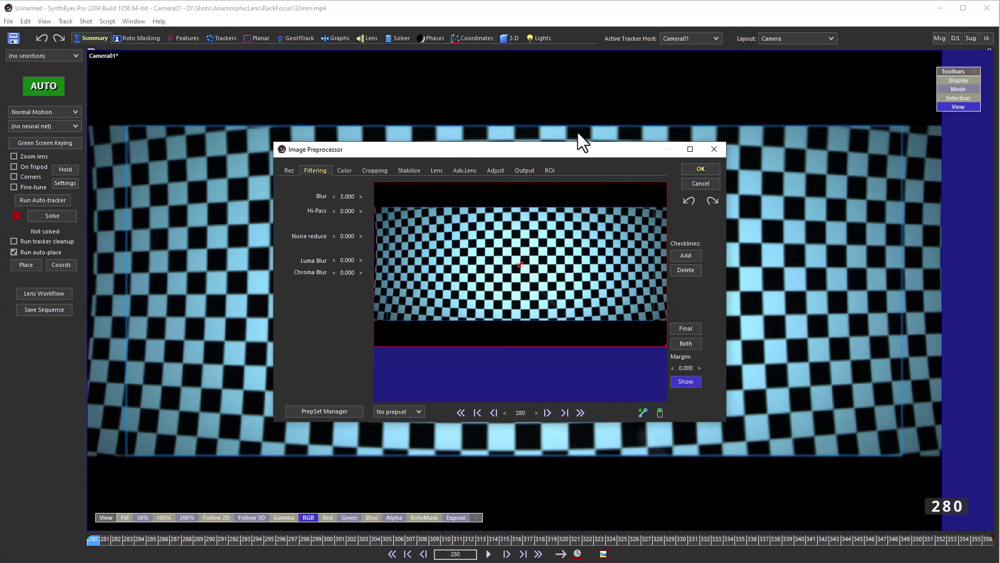
{"action": "left_click", "coordinate": [700, 168]}
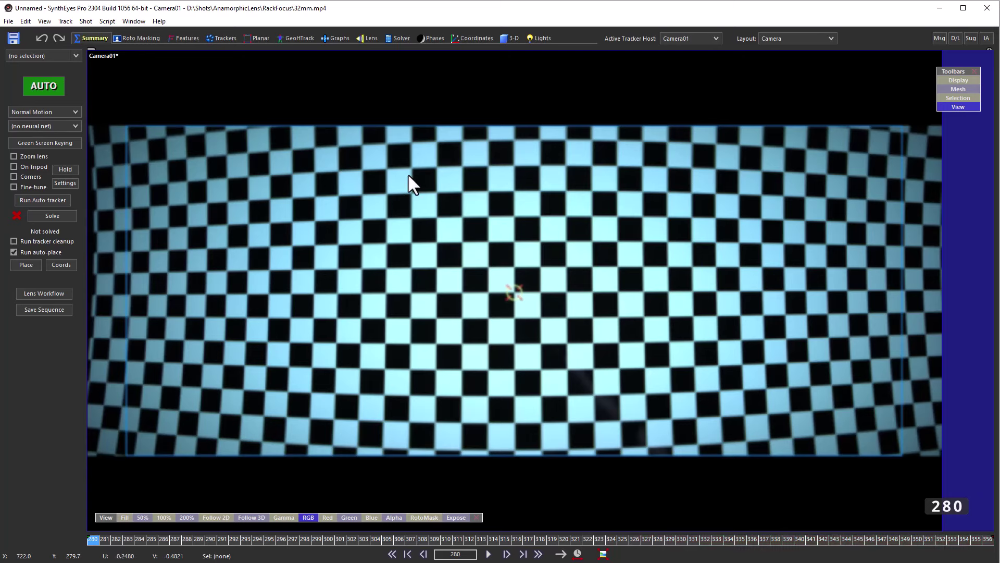
In Advanced feature settings, set maximum tracker count 2000, minimum track length 60, and the Checkerboard neural net.
{"action": "left_click", "coordinate": [187, 37]}
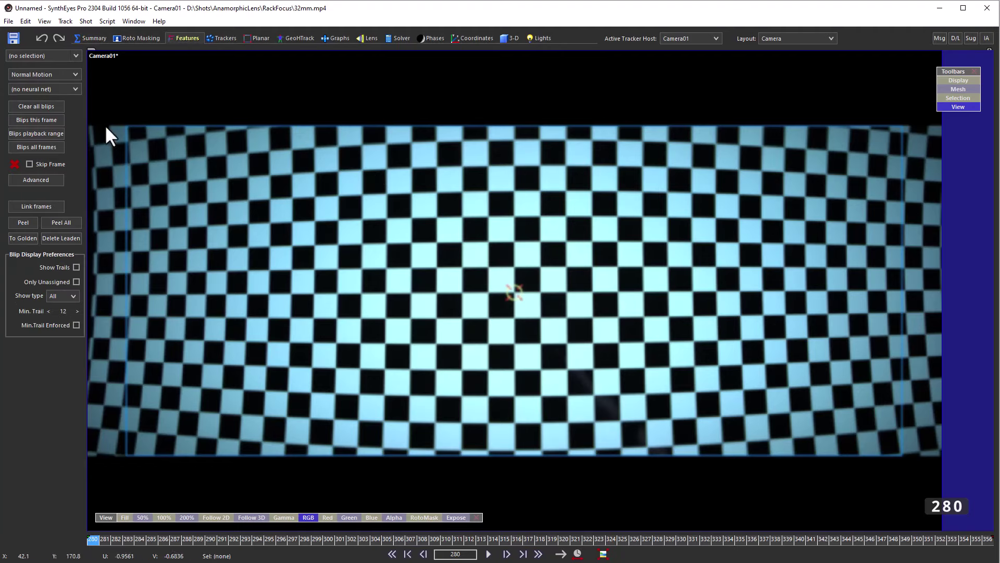
{"action": "left_click", "coordinate": [49, 179]}
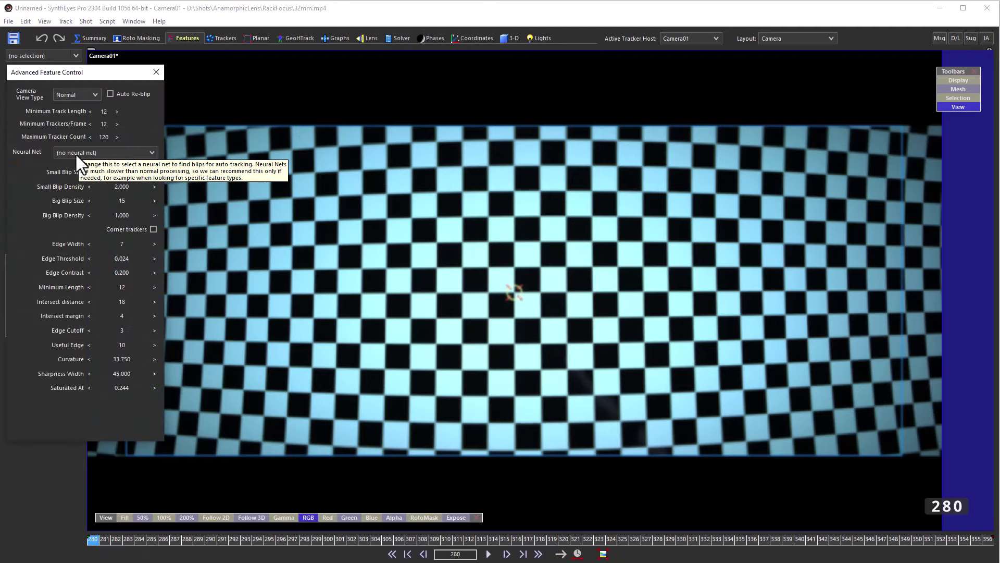
{"action": "left_click", "coordinate": [103, 136]}
{"action": "type", "text": "2000"}
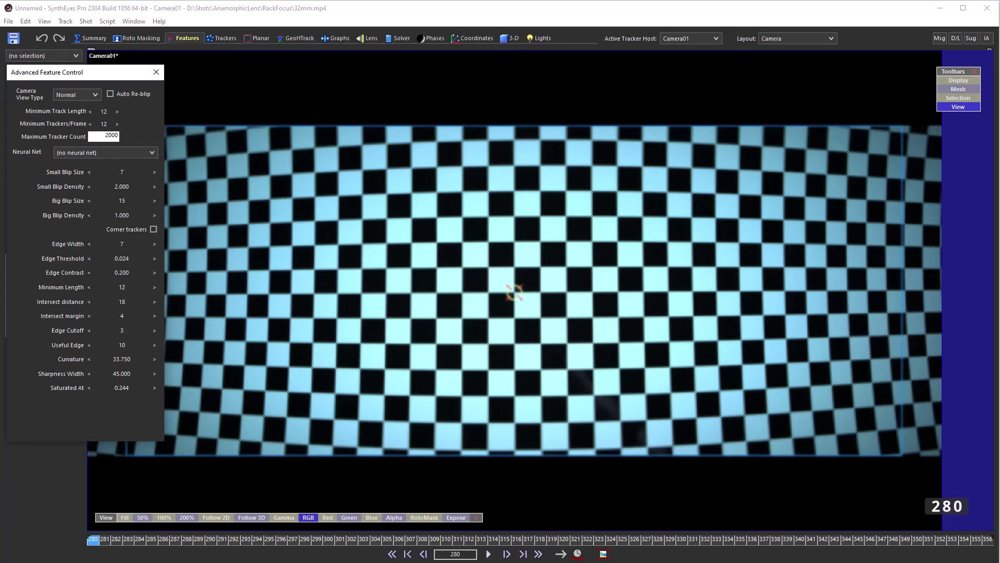
{"action": "key", "text": "Return"}
{"action": "left_click", "coordinate": [103, 111]}
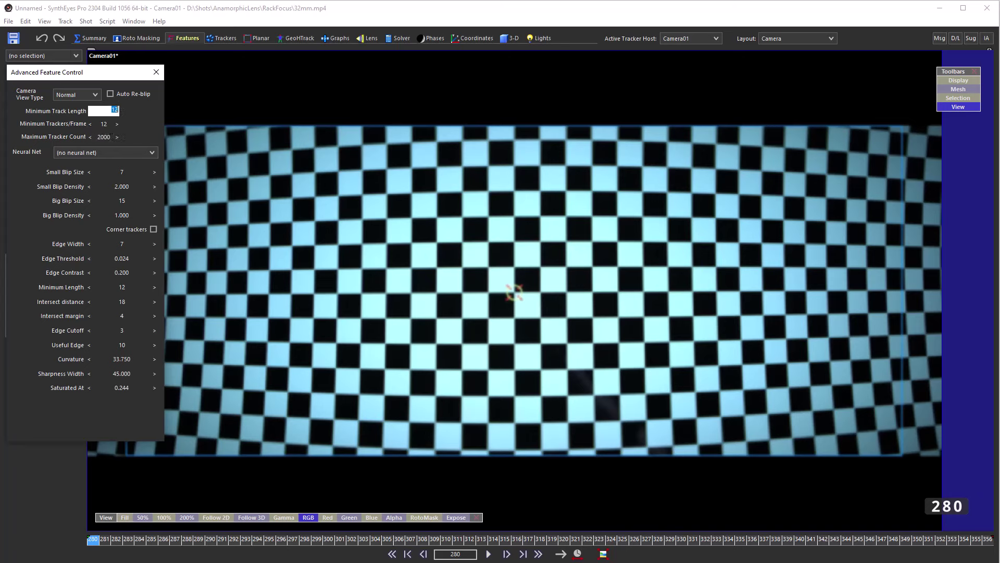
{"action": "type", "text": "60"}
{"action": "key", "text": "Return"}
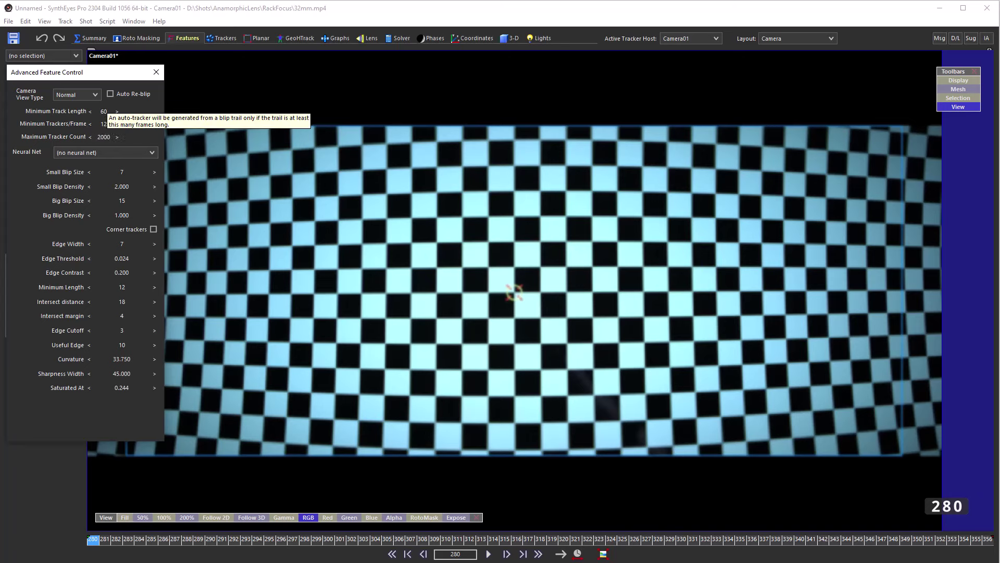
{"action": "left_click", "coordinate": [98, 154]}
{"action": "left_click", "coordinate": [97, 175]}
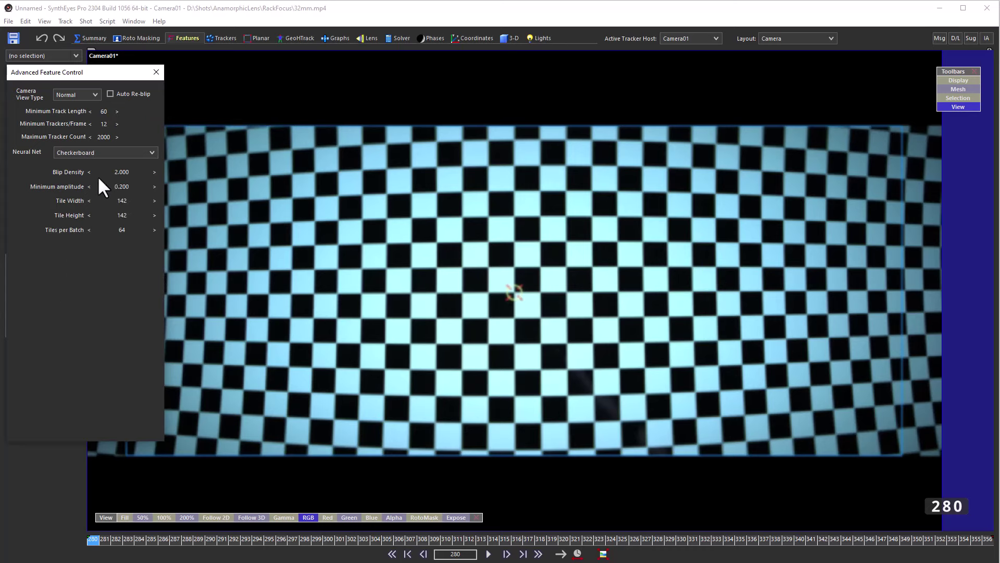
{"action": "left_click", "coordinate": [153, 77]}
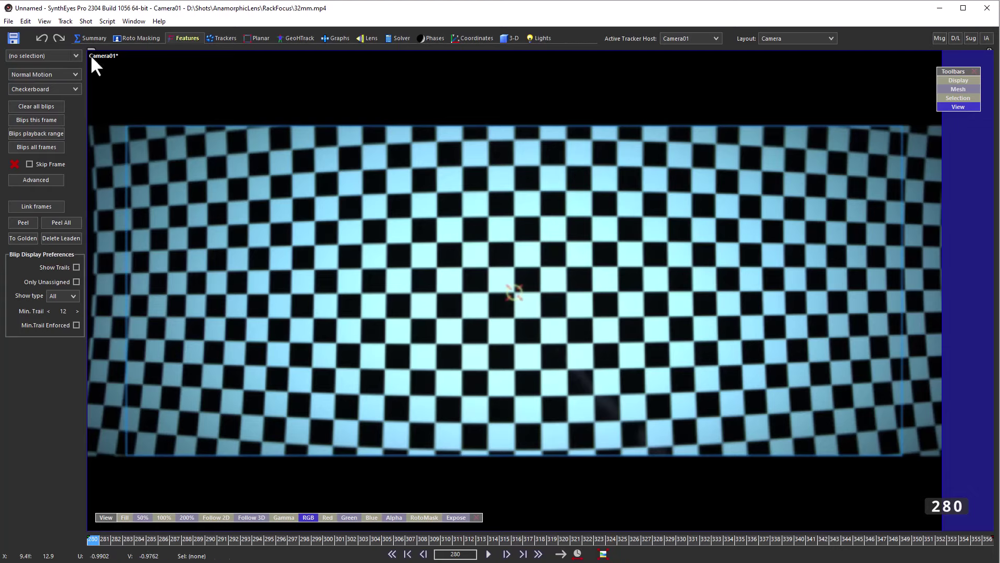
{"action": "left_click", "coordinate": [90, 38]}
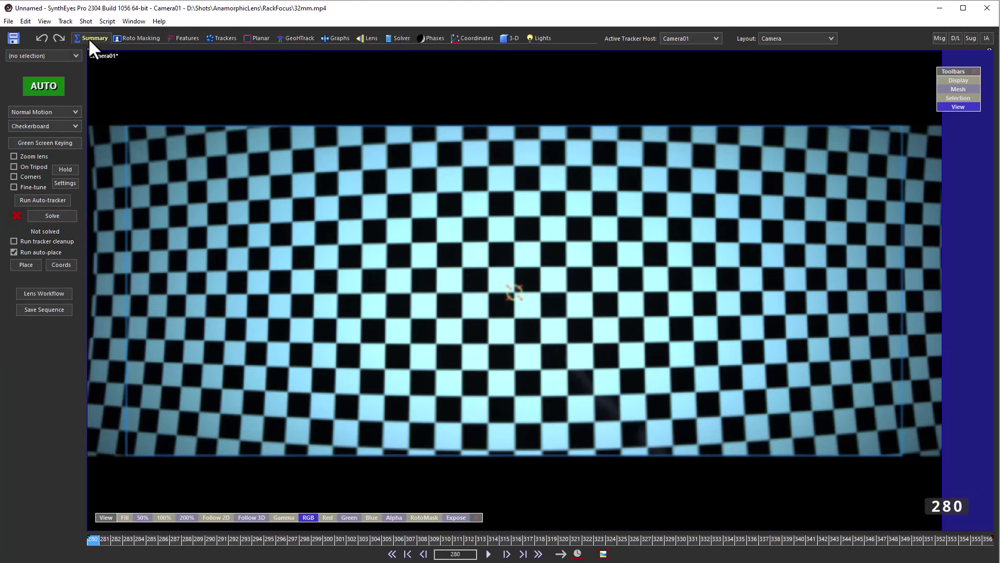
Run the auto-tracker to place trackers on the checkerboard corners, then go to the Trackers room.
{"action": "left_click", "coordinate": [41, 201]}
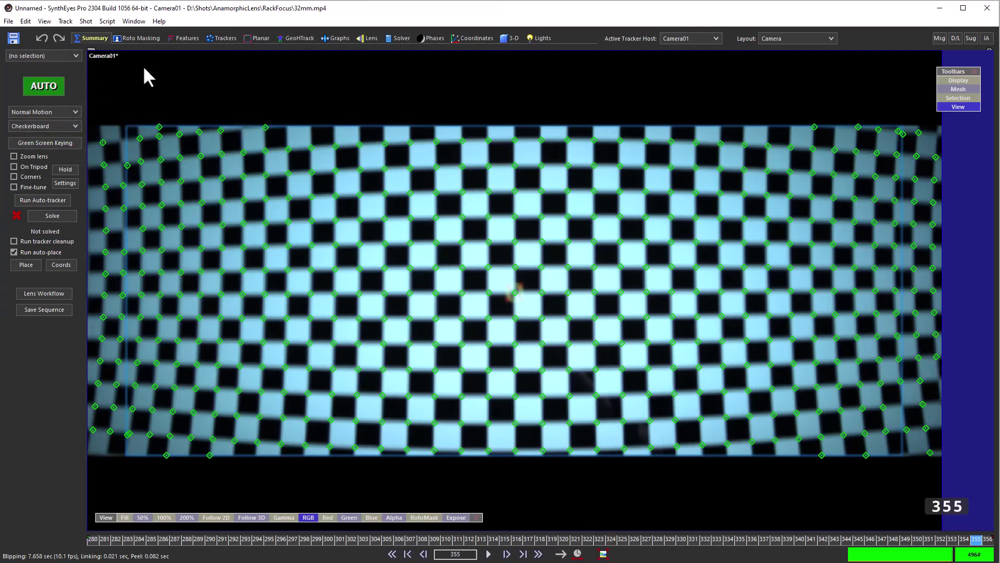
{"action": "left_click", "coordinate": [221, 38]}
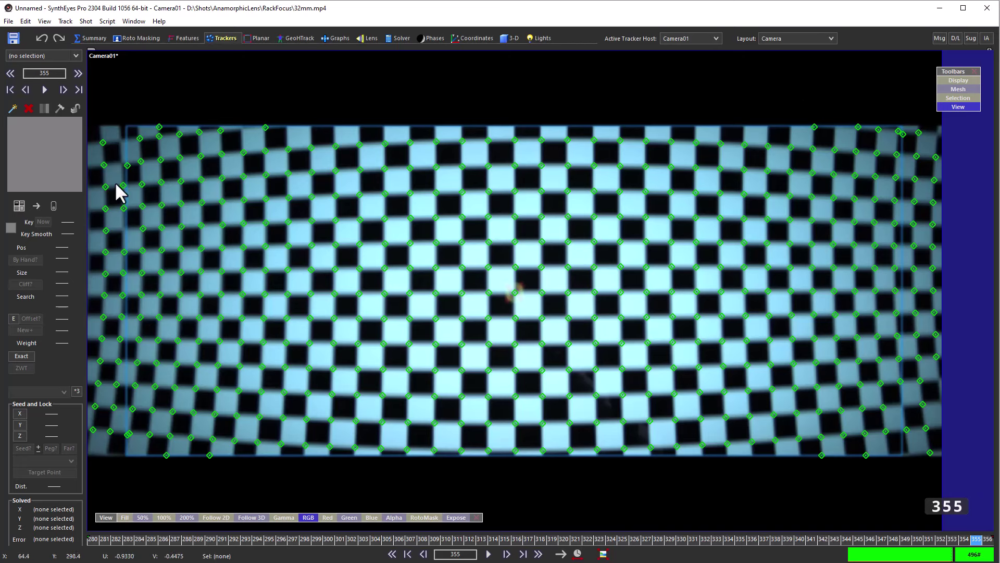
Delete stray trackers along the board's top edge, top-right, bottom corners and left edge.
{"action": "left_click", "coordinate": [28, 107]}
{"action": "left_click", "coordinate": [157, 125]}
{"action": "left_click", "coordinate": [265, 127]}
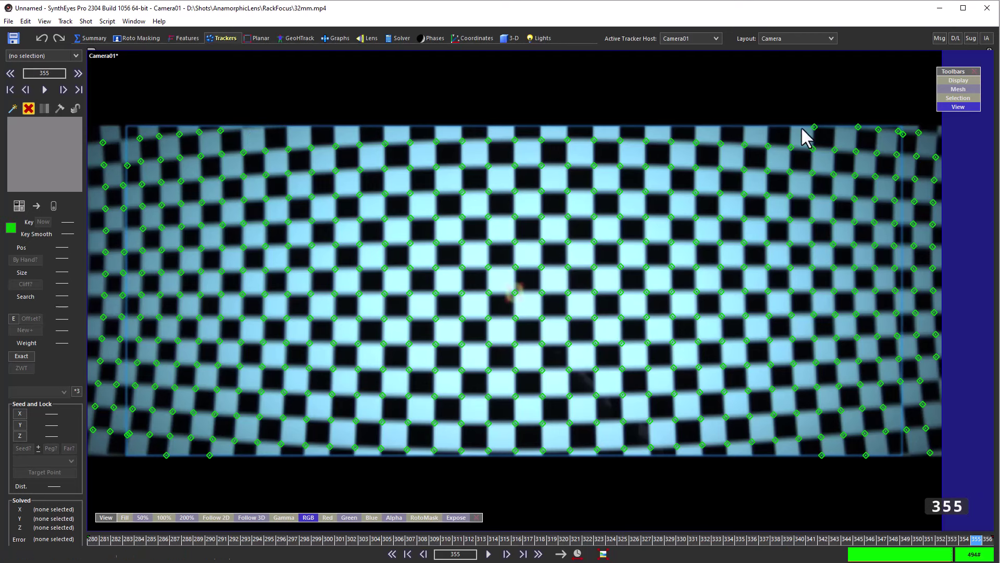
{"action": "left_click_drag", "start_coordinate": [810, 132], "coordinate": [891, 119]}
{"action": "key", "text": "Delete"}
{"action": "left_click_drag", "start_coordinate": [799, 463], "coordinate": [894, 458]}
{"action": "key", "text": "Delete"}
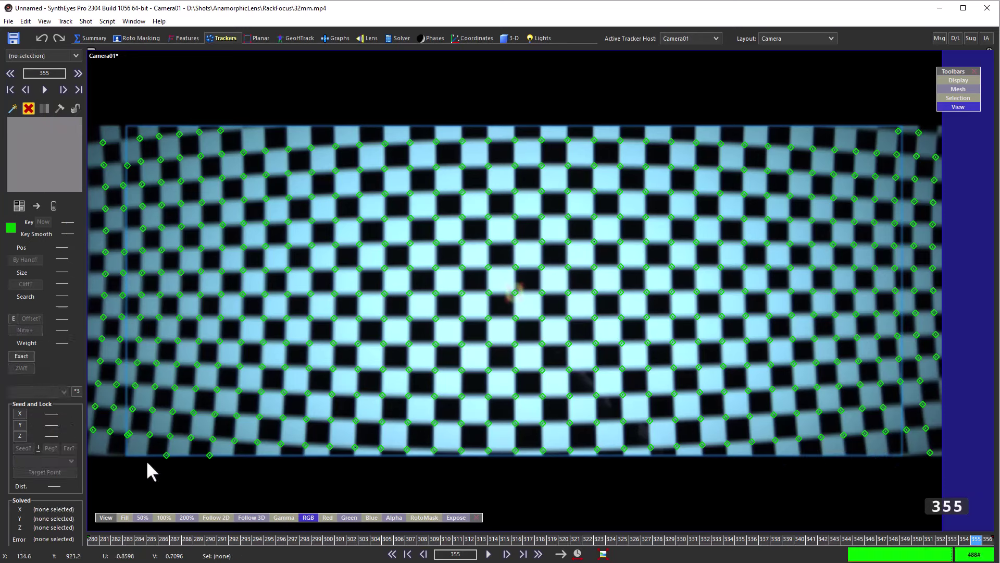
{"action": "left_click_drag", "start_coordinate": [146, 459], "coordinate": [224, 451]}
{"action": "key", "text": "Delete"}
{"action": "left_click", "coordinate": [126, 166]}
{"action": "key", "text": "Delete"}
Check later frames and delete stray trackers at the bottom-left, right edge and four along the left edge.
{"action": "left_click_drag", "start_coordinate": [255, 539], "coordinate": [458, 539]}
{"action": "left_click", "coordinate": [115, 431]}
{"action": "key", "text": "Delete"}
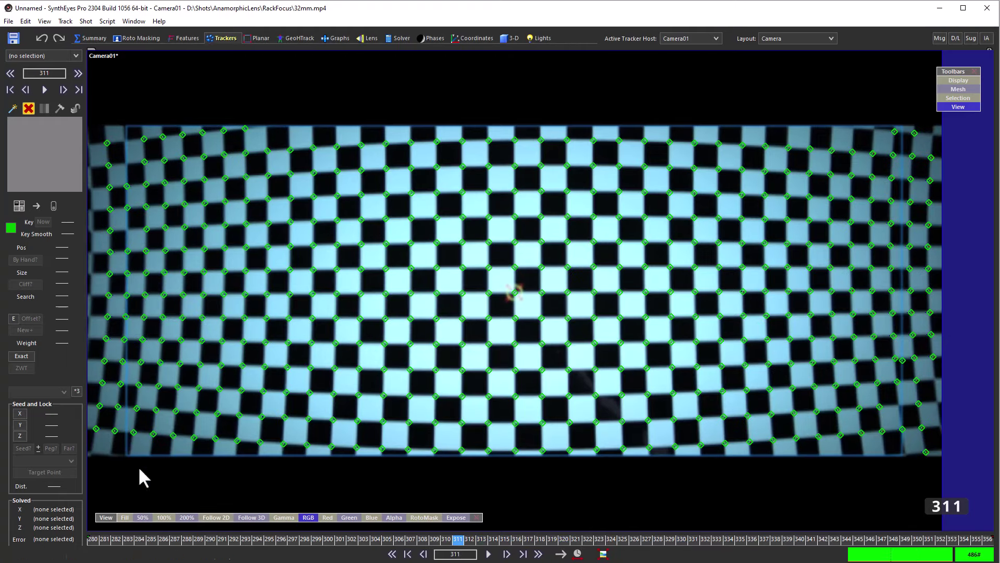
{"action": "left_click", "coordinate": [442, 539]}
{"action": "mouse_move", "coordinate": [443, 540]}
{"action": "left_mouse_down"}
{"action": "mouse_move", "coordinate": [989, 469]}
{"action": "mouse_move", "coordinate": [171, 542]}
{"action": "mouse_move", "coordinate": [434, 540]}
{"action": "left_mouse_up"}
{"action": "left_click", "coordinate": [903, 360]}
{"action": "key", "text": "Delete"}
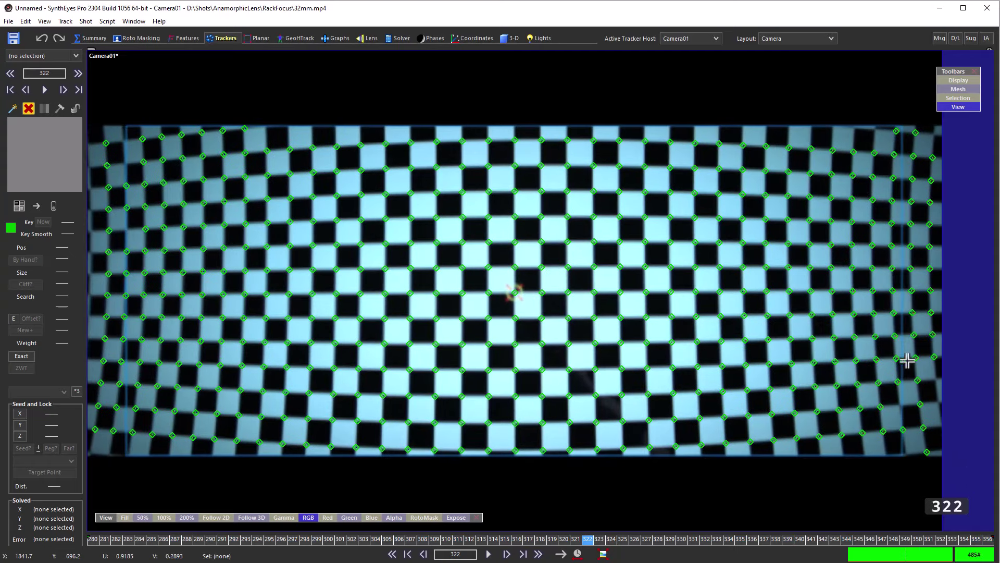
{"action": "left_click_drag", "start_coordinate": [612, 539], "coordinate": [636, 556]}
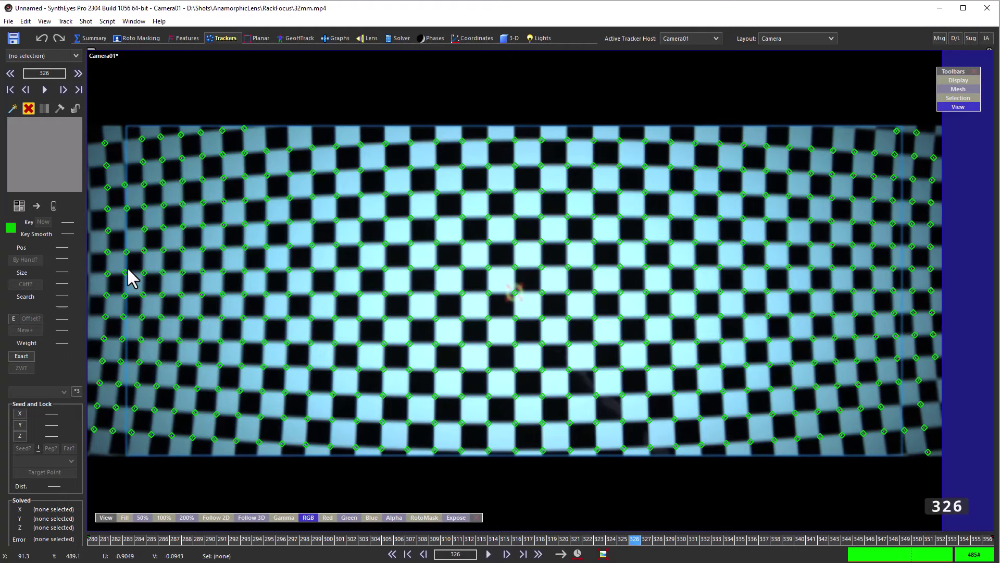
{"action": "left_click_drag", "start_coordinate": [120, 281], "coordinate": [132, 167]}
{"action": "key", "text": "Delete"}
{"action": "left_click", "coordinate": [398, 32]}
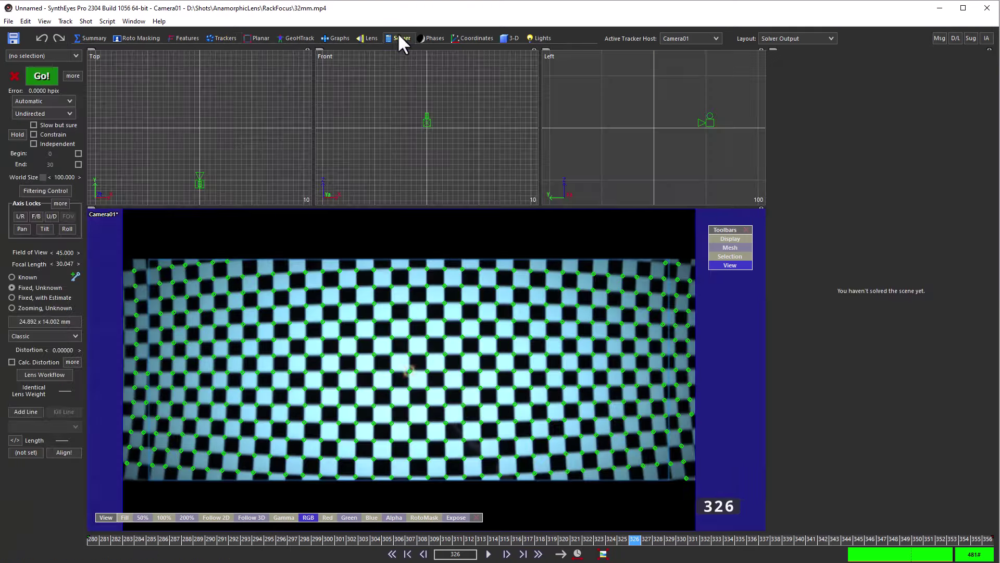
{"action": "left_click", "coordinate": [58, 100]}
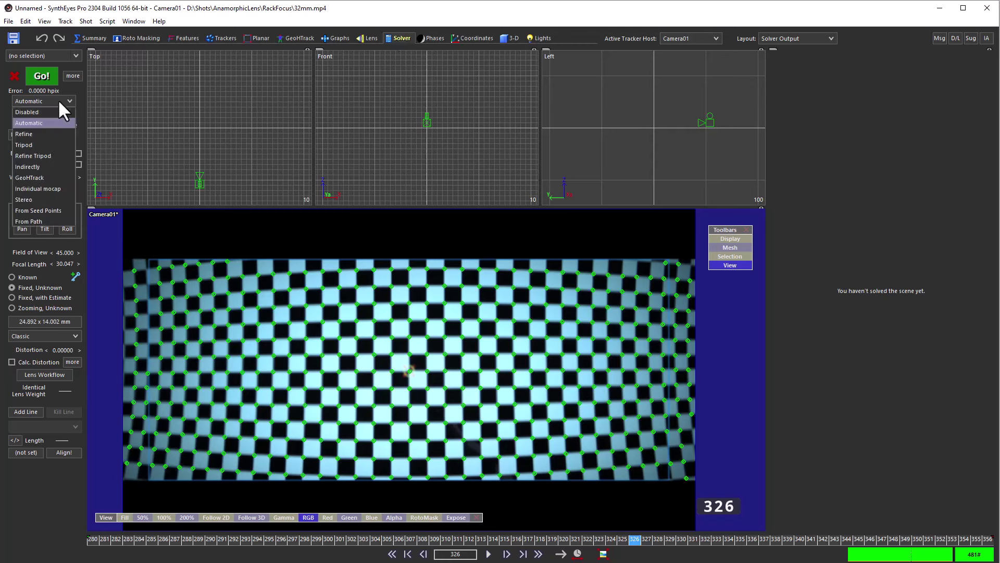
{"action": "left_click", "coordinate": [49, 144]}
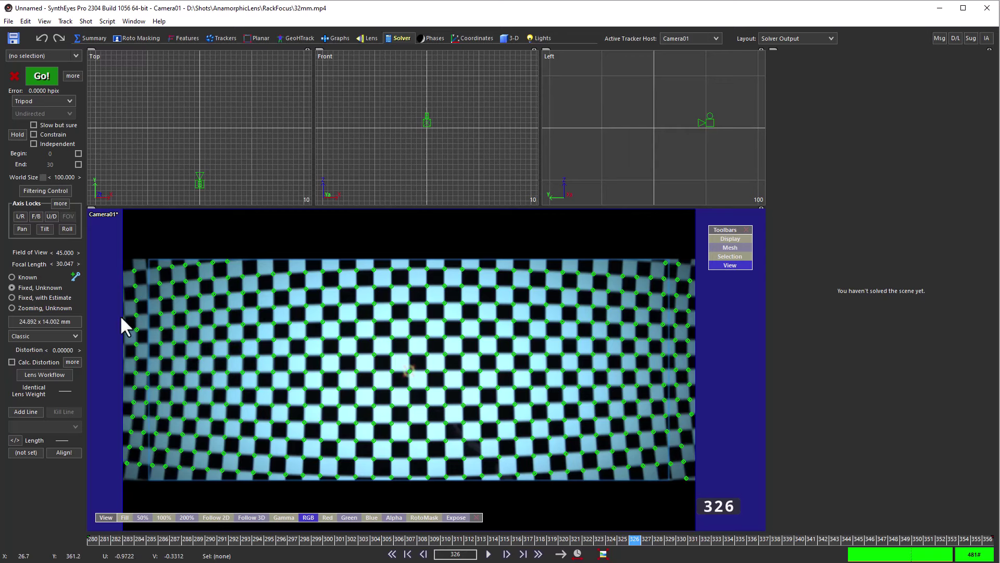
{"action": "left_click", "coordinate": [11, 308]}
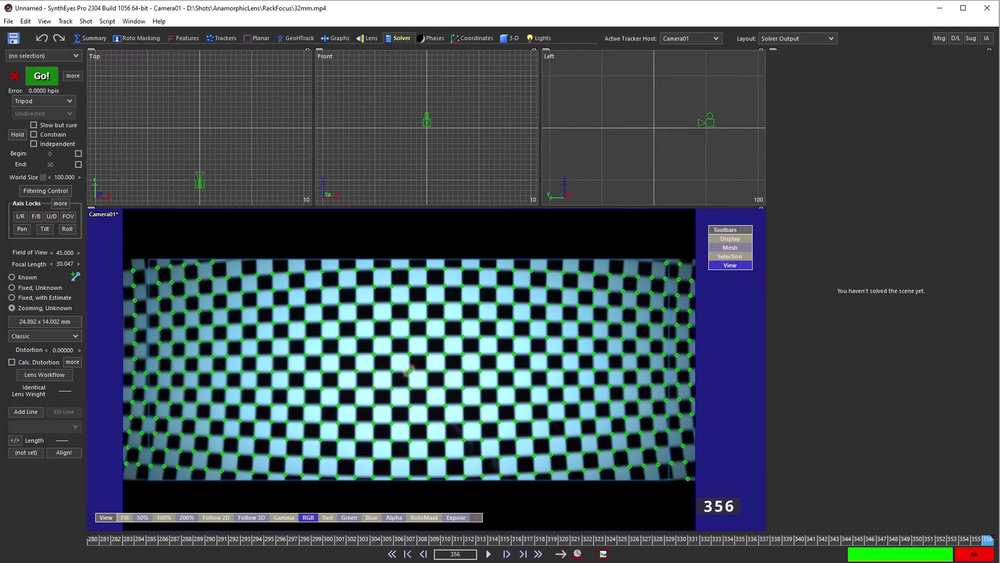
{"action": "left_click", "coordinate": [864, 539]}
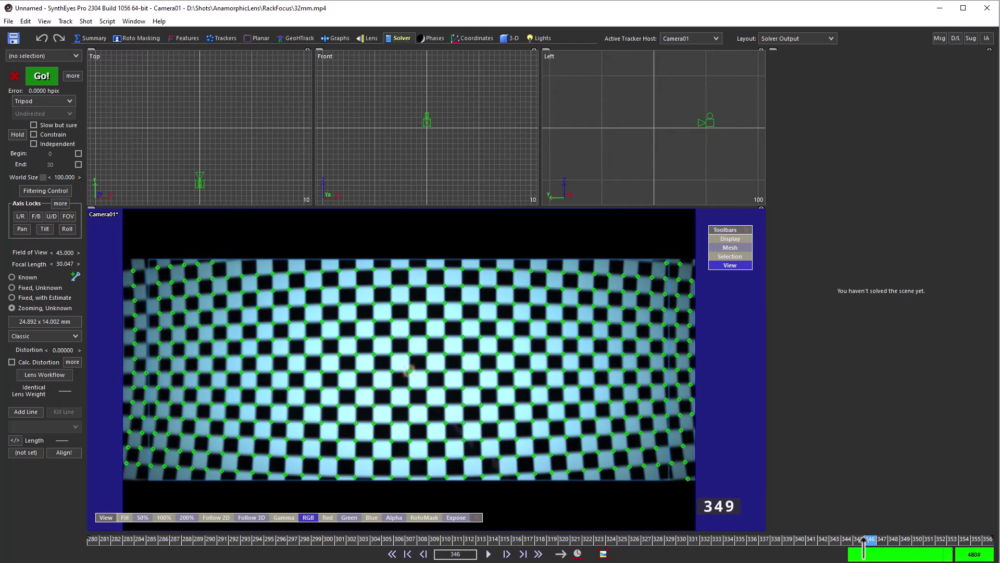
{"action": "left_click_drag", "start_coordinate": [863, 542], "coordinate": [987, 539]}
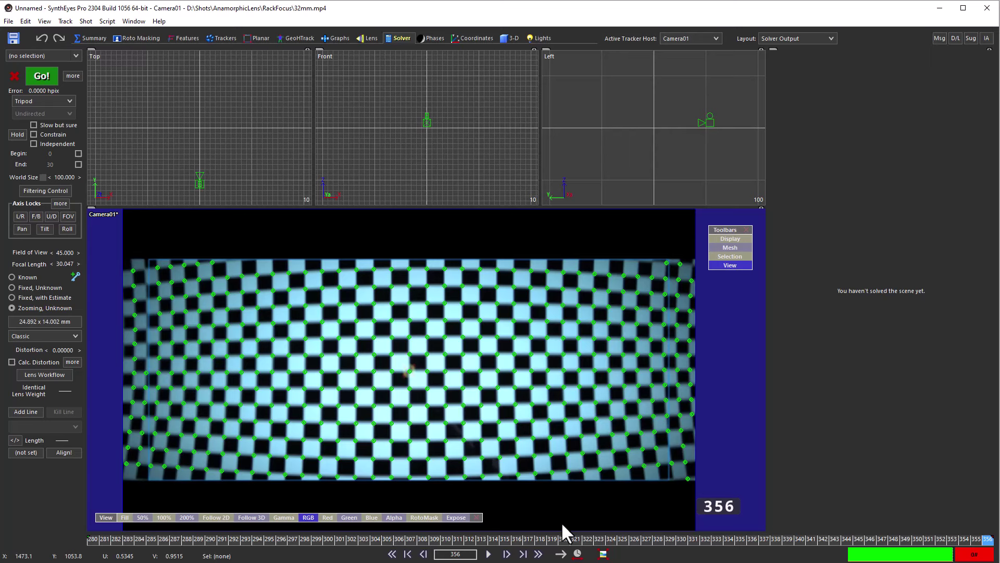
In Solver Locking, lock Camera01's pan, tilt, roll and field of view with a 75° FOV seed.
{"action": "left_click", "coordinate": [128, 22]}
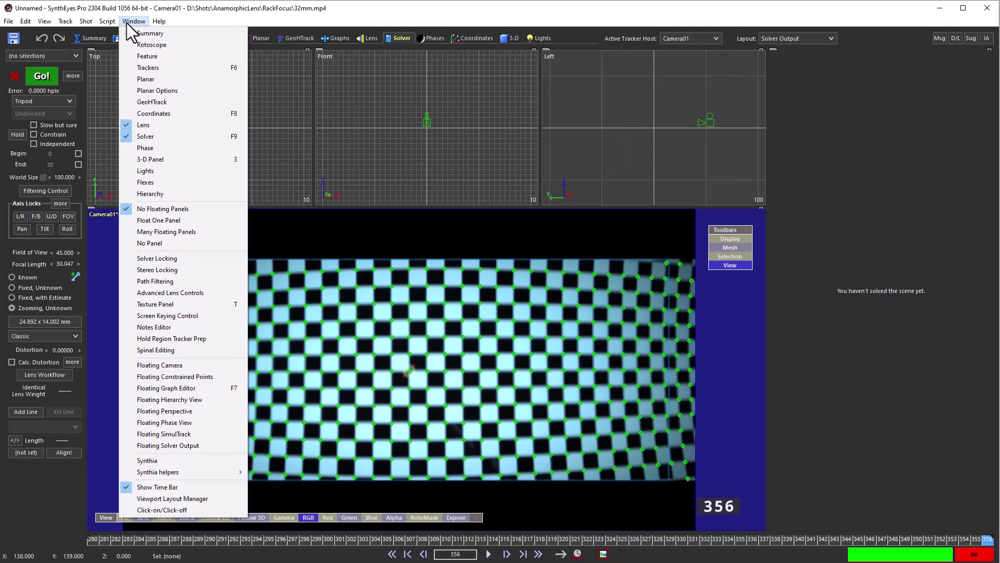
{"action": "left_click", "coordinate": [156, 258]}
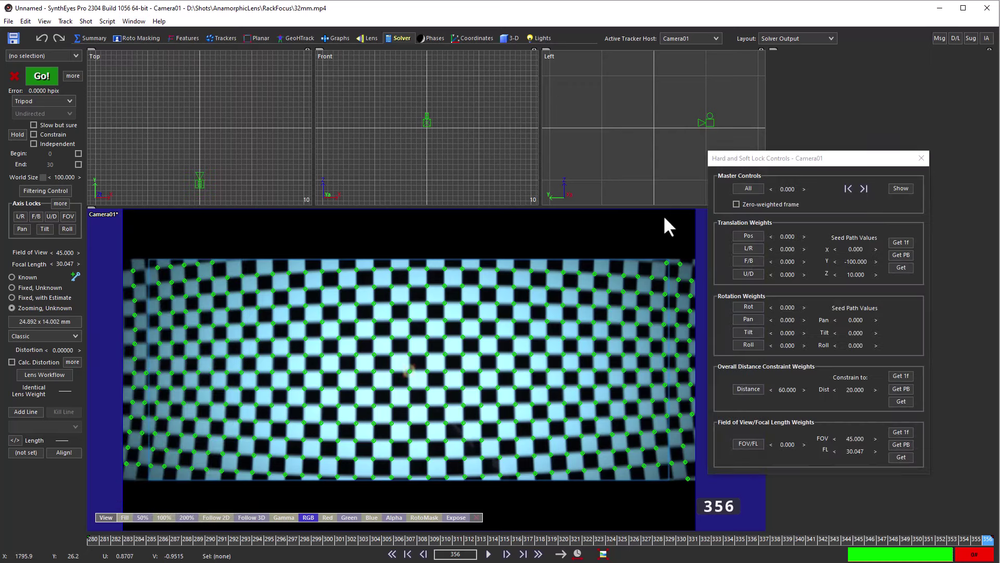
{"action": "left_click", "coordinate": [747, 307]}
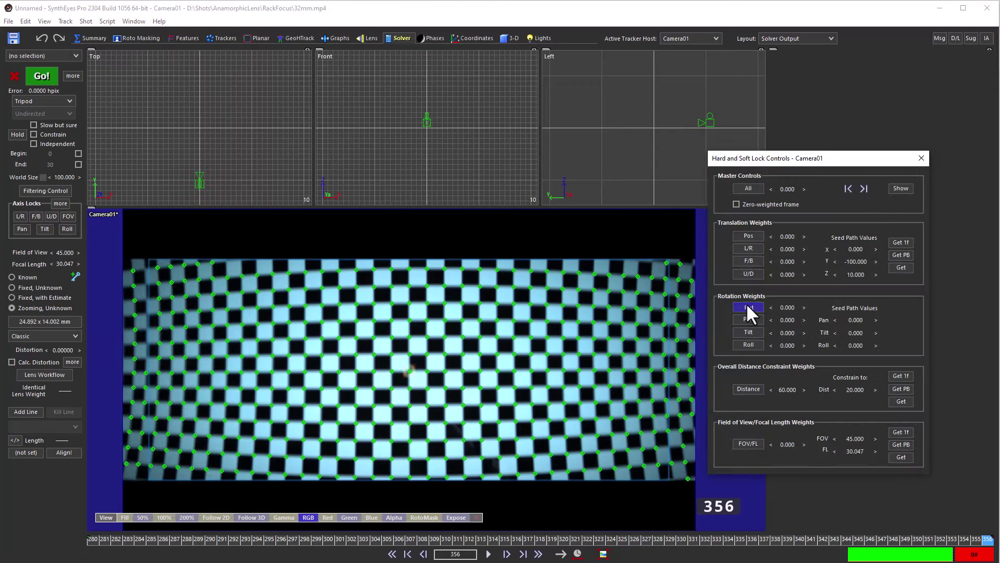
{"action": "left_click", "coordinate": [742, 443]}
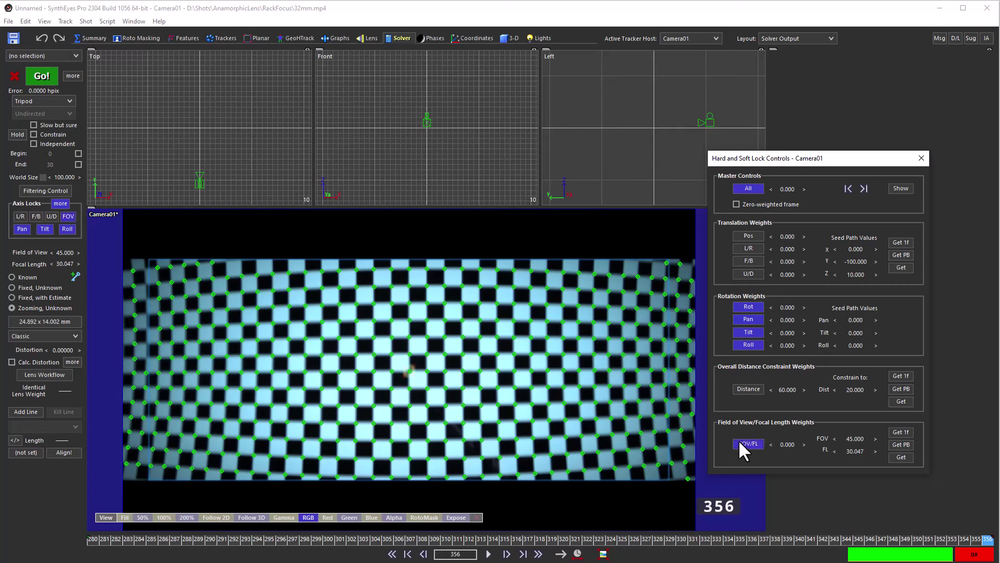
{"action": "left_click", "coordinate": [857, 437]}
{"action": "type", "text": "75"}
{"action": "key", "text": "Return"}
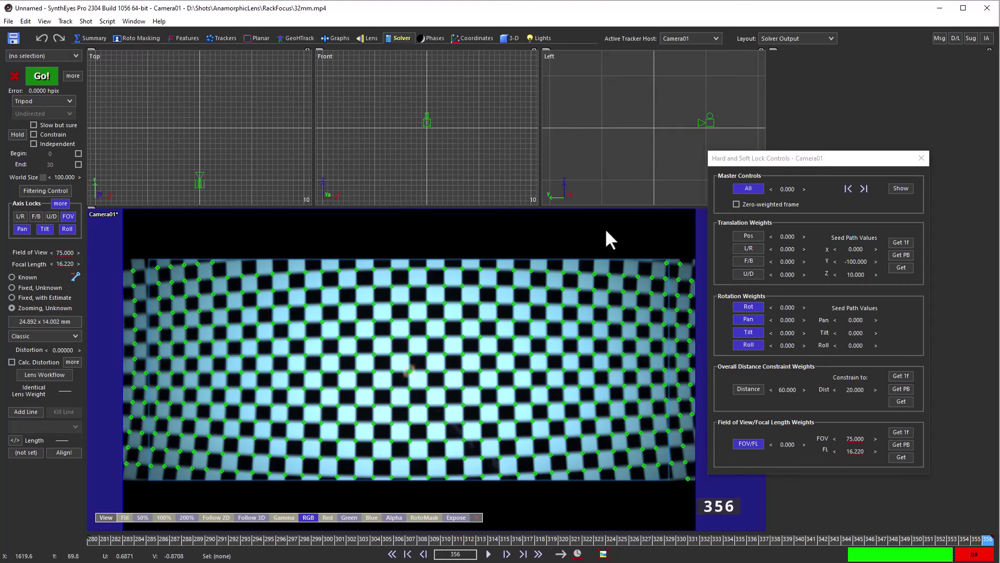
{"action": "left_click", "coordinate": [920, 159]}
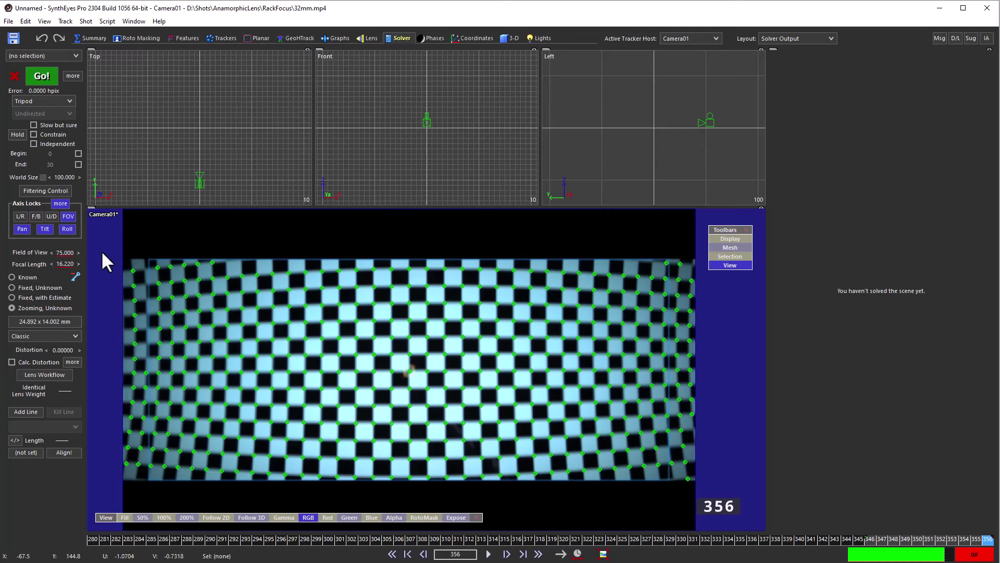
Run the tripod solve over frames 346–356, reaching 0.0276 hpix error.
{"action": "left_click", "coordinate": [41, 74]}
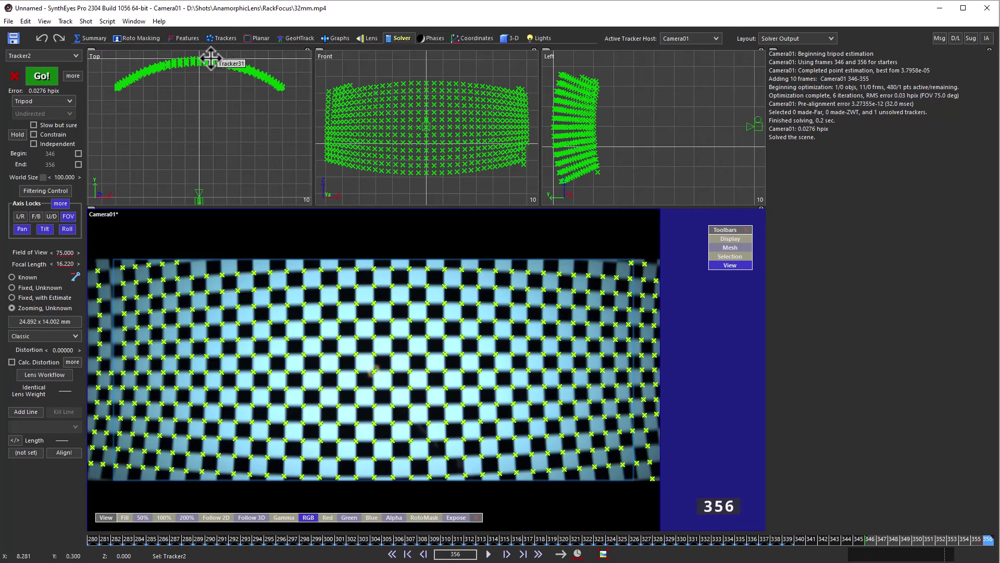
Select Tracker100 and Tracker125, seed them at their solved positions, and constrain both as Lock Points.
{"action": "left_click", "coordinate": [120, 283]}
{"action": "left_click", "coordinate": [635, 460], "text": "ctrl"}
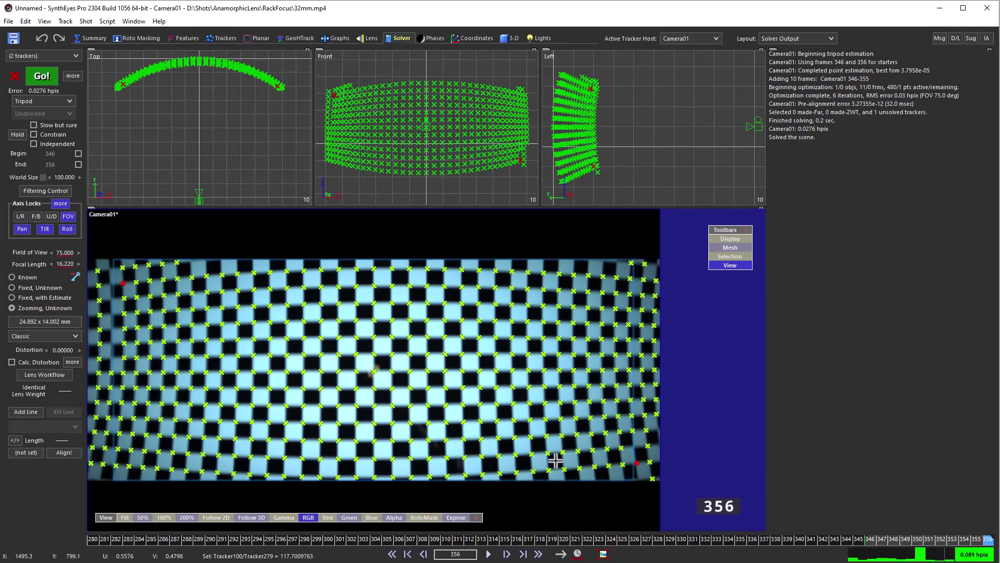
{"action": "left_click", "coordinate": [637, 462], "text": "ctrl"}
{"action": "left_click", "coordinate": [622, 464], "text": "ctrl"}
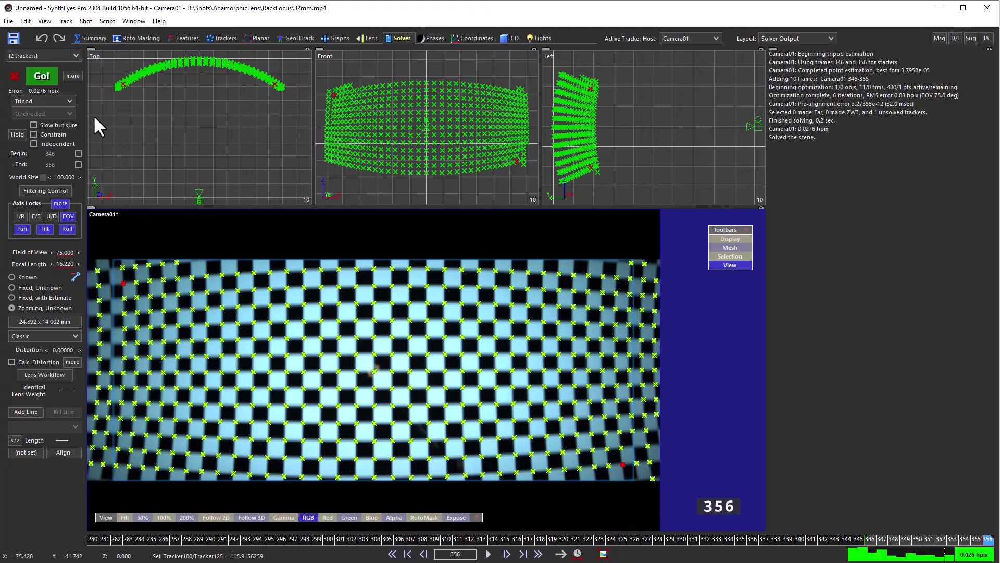
{"action": "left_click", "coordinate": [471, 38]}
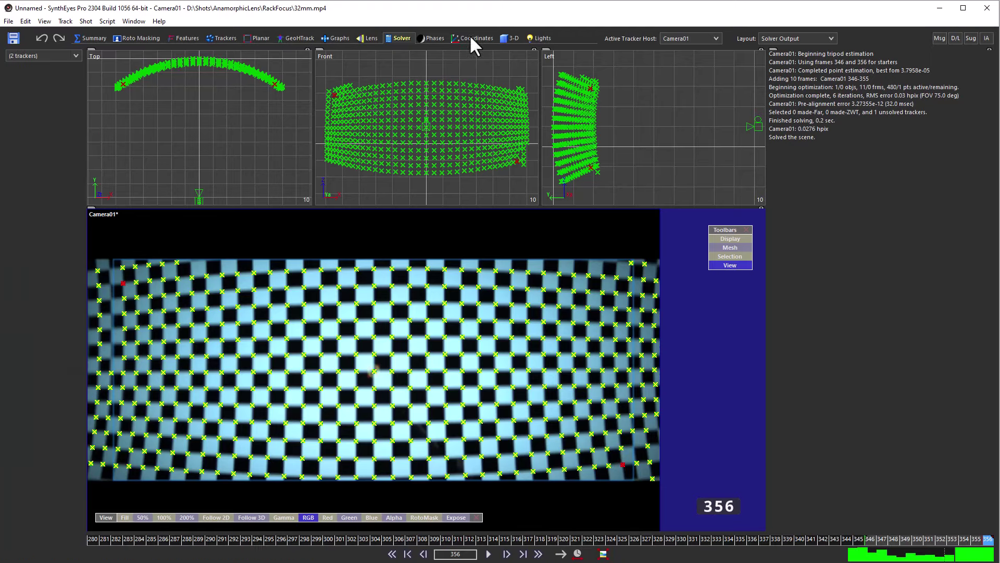
{"action": "left_click", "coordinate": [36, 233]}
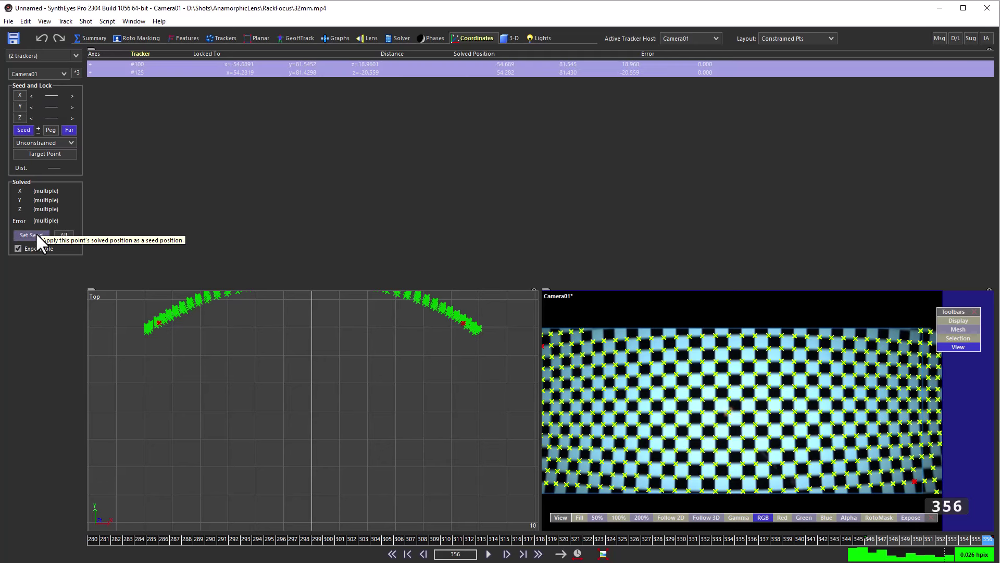
{"action": "left_click", "coordinate": [27, 140]}
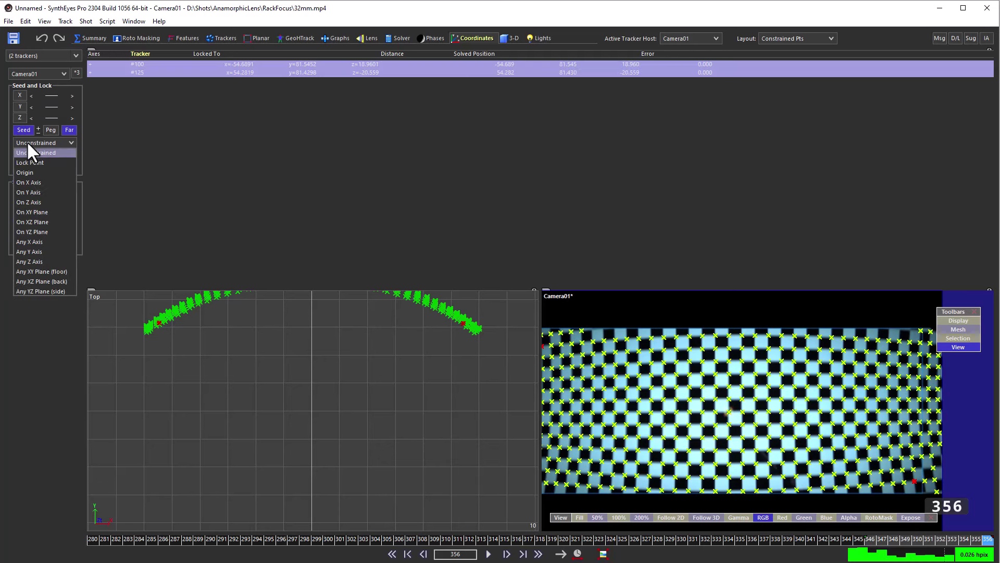
{"action": "left_click", "coordinate": [23, 161]}
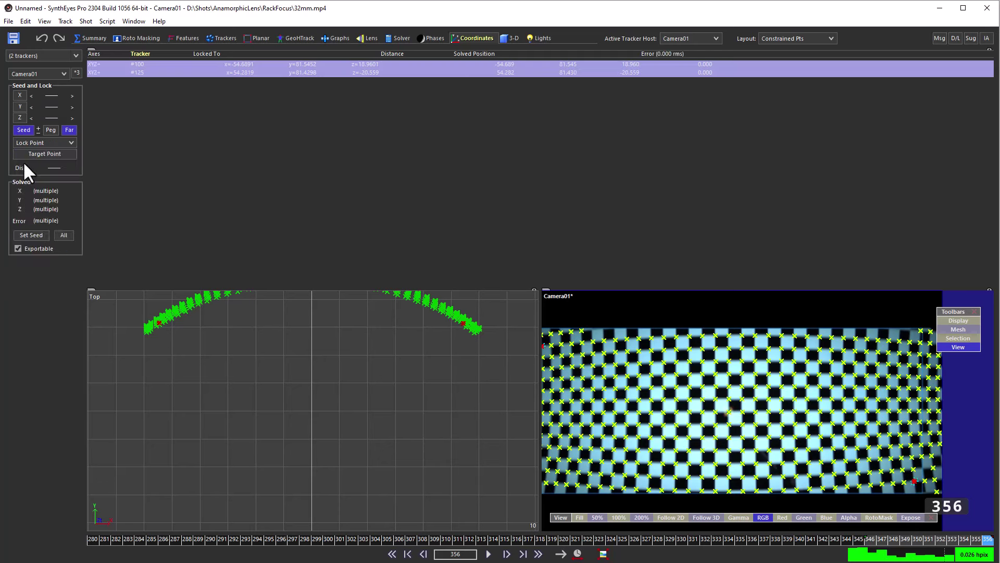
Back in the Solver room, extend the frame range start from frame 346 to frame 280.
{"action": "left_click", "coordinate": [400, 37]}
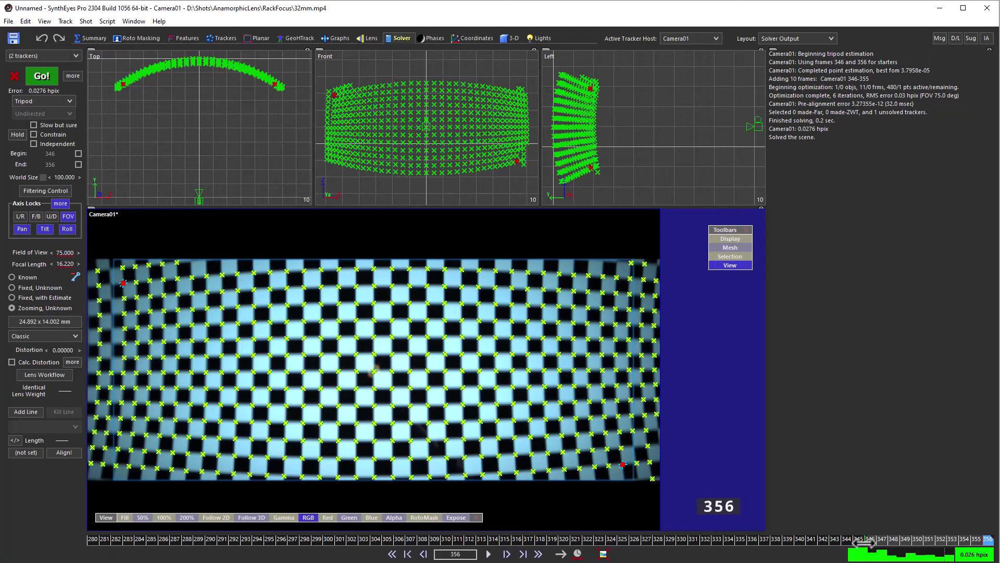
{"action": "left_click_drag", "start_coordinate": [864, 542], "coordinate": [88, 544]}
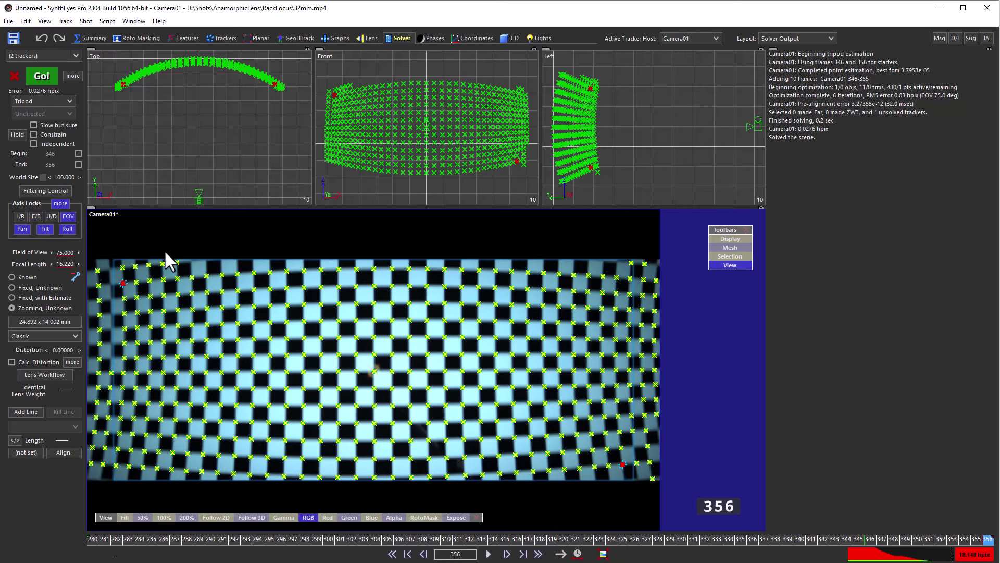
Choose the Std. Anamorphic, Merged lens model and show its C's and O's parameters in Solver Controls.
{"action": "left_click", "coordinate": [33, 336]}
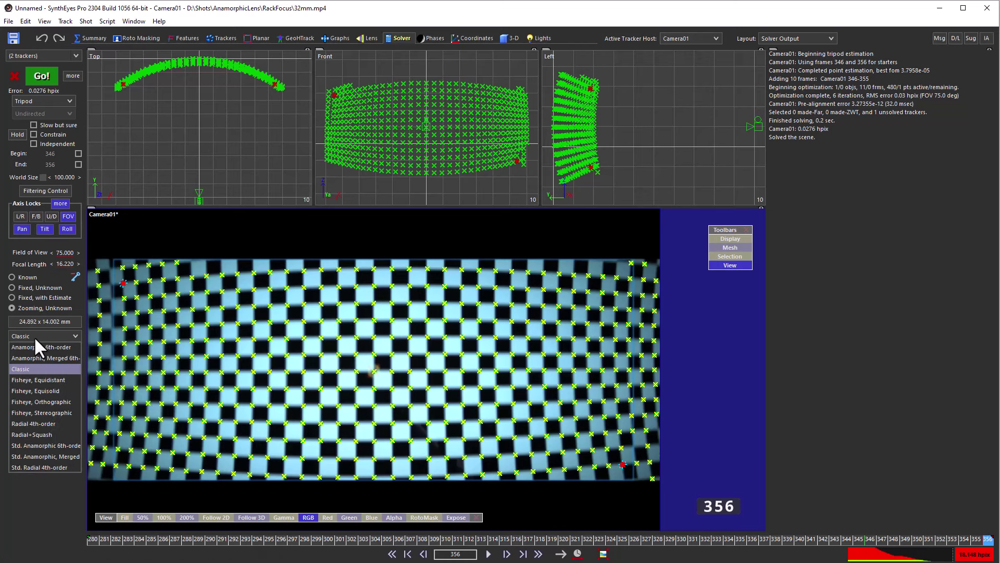
{"action": "left_click", "coordinate": [15, 456]}
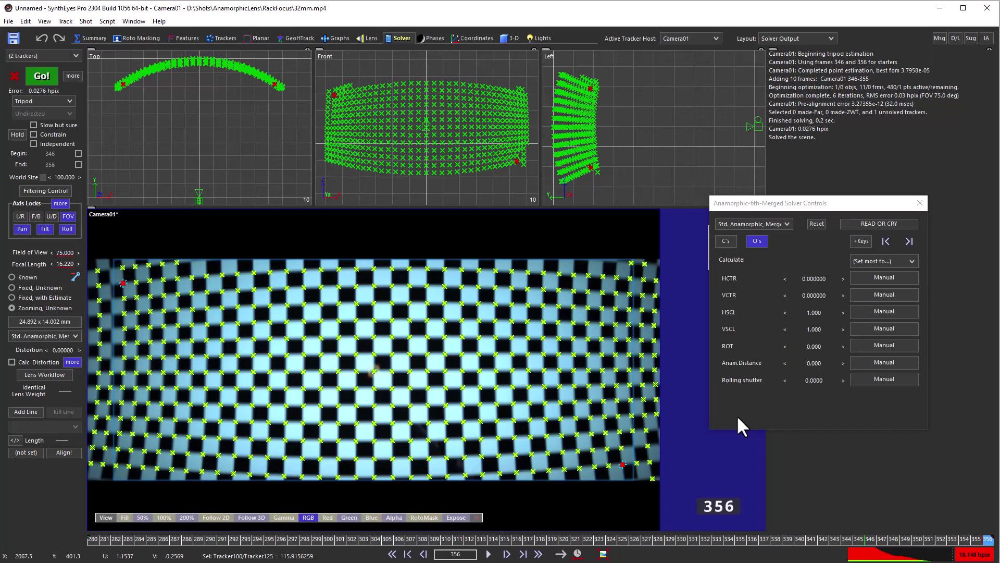
{"action": "left_click", "coordinate": [725, 240]}
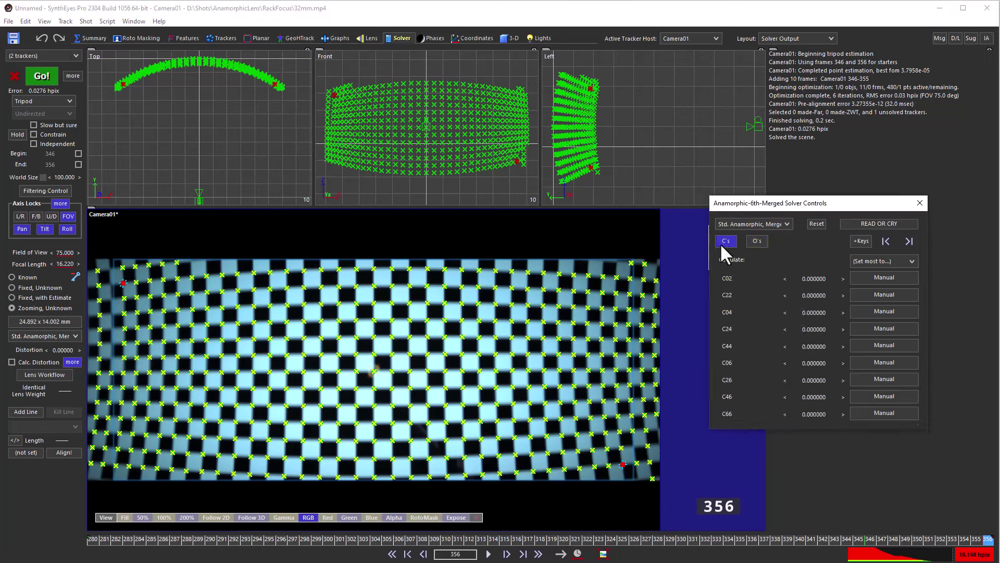
{"action": "left_click", "coordinate": [794, 474]}
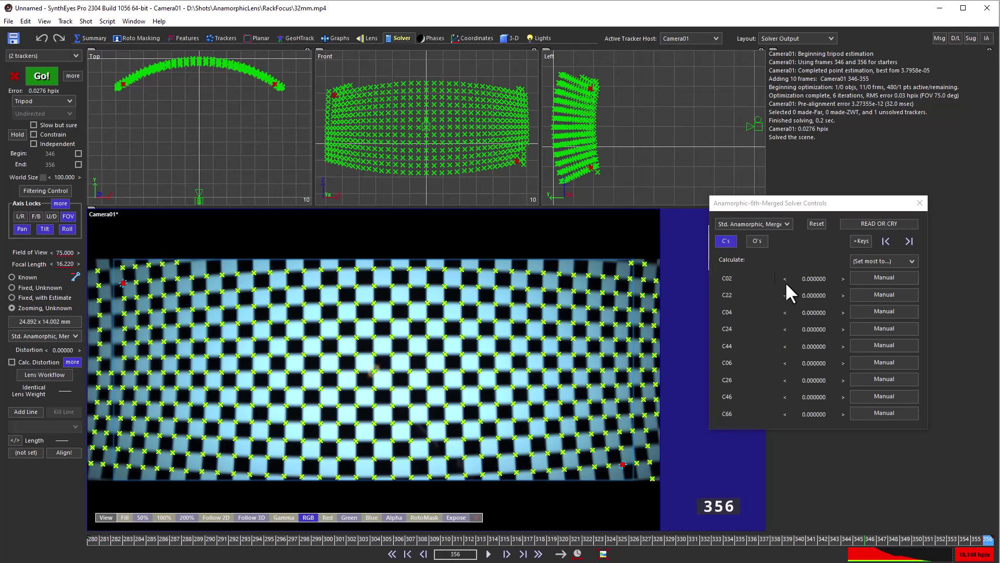
{"action": "left_click", "coordinate": [761, 242]}
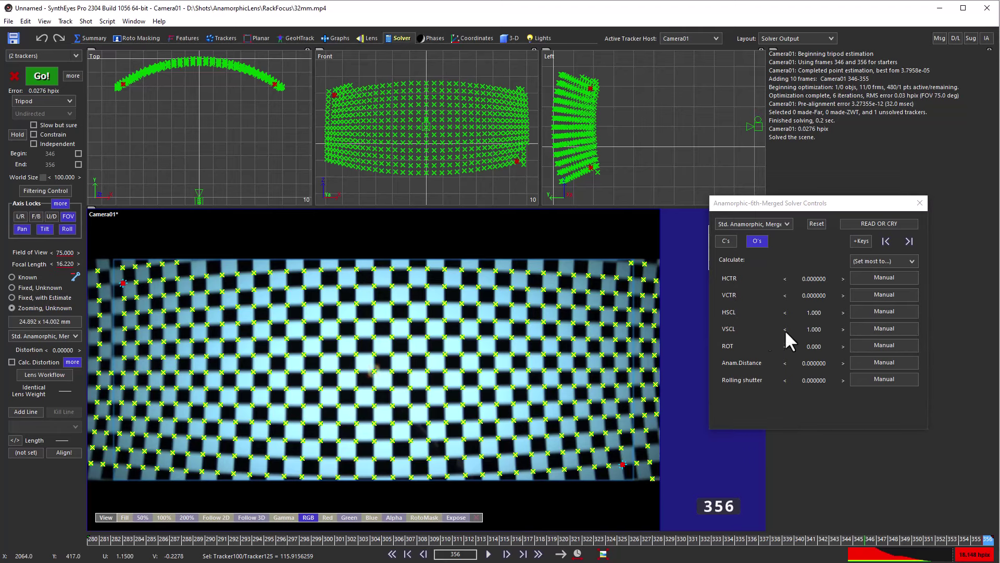
Set the vertical scale (VSCL) to animate frame by frame.
{"action": "left_click", "coordinate": [868, 328]}
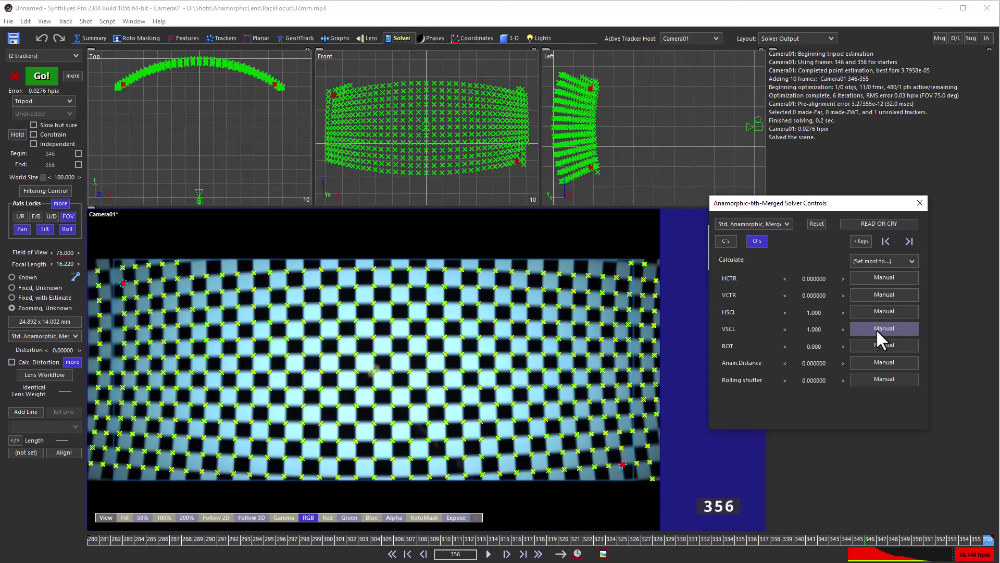
{"action": "left_click", "coordinate": [876, 328]}
{"action": "left_click", "coordinate": [876, 328]}
Turn on Constrain and run a Refine Tripod solve, reaching 0.3650 hpix error.
{"action": "left_click", "coordinate": [33, 134]}
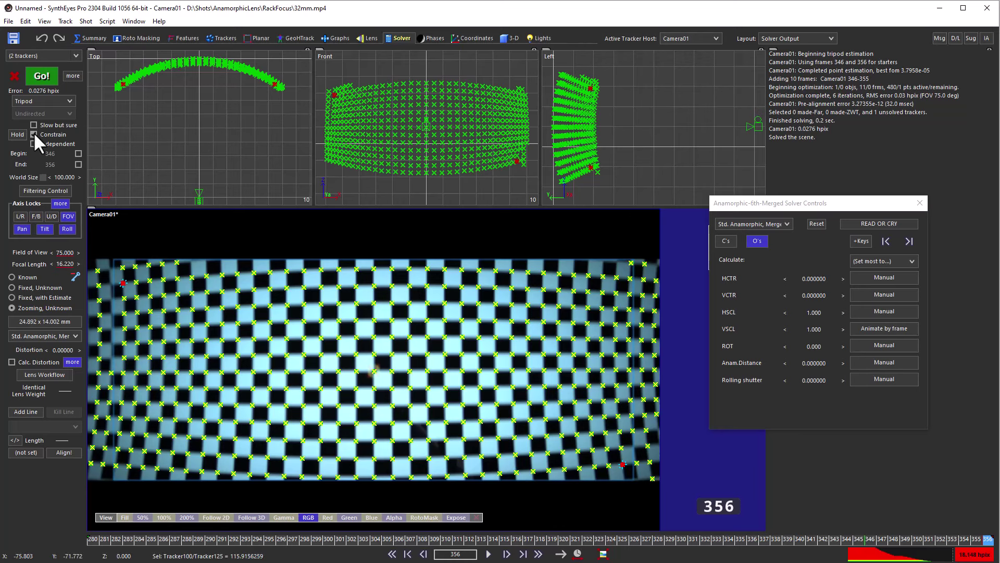
{"action": "left_click", "coordinate": [40, 98]}
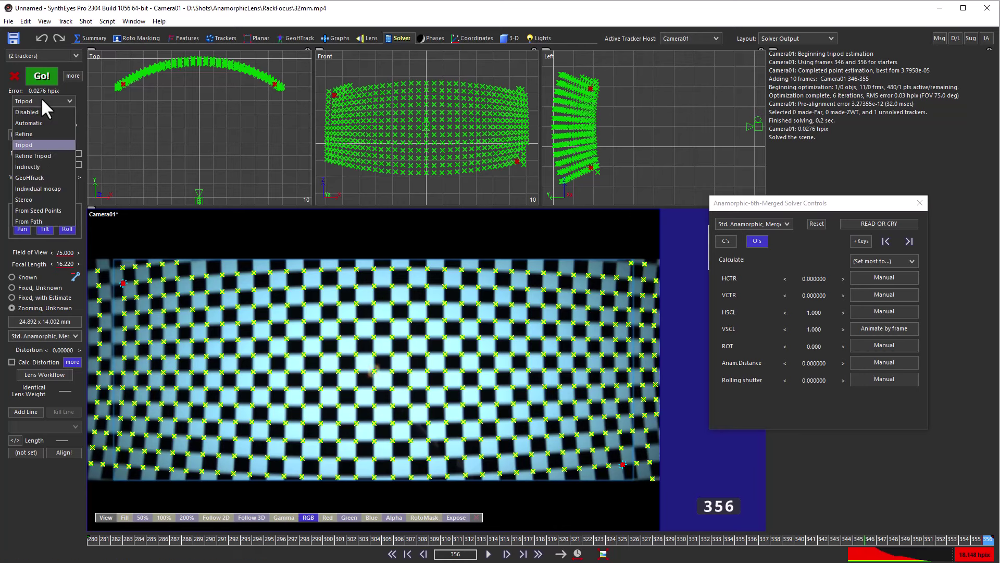
{"action": "left_click", "coordinate": [42, 154]}
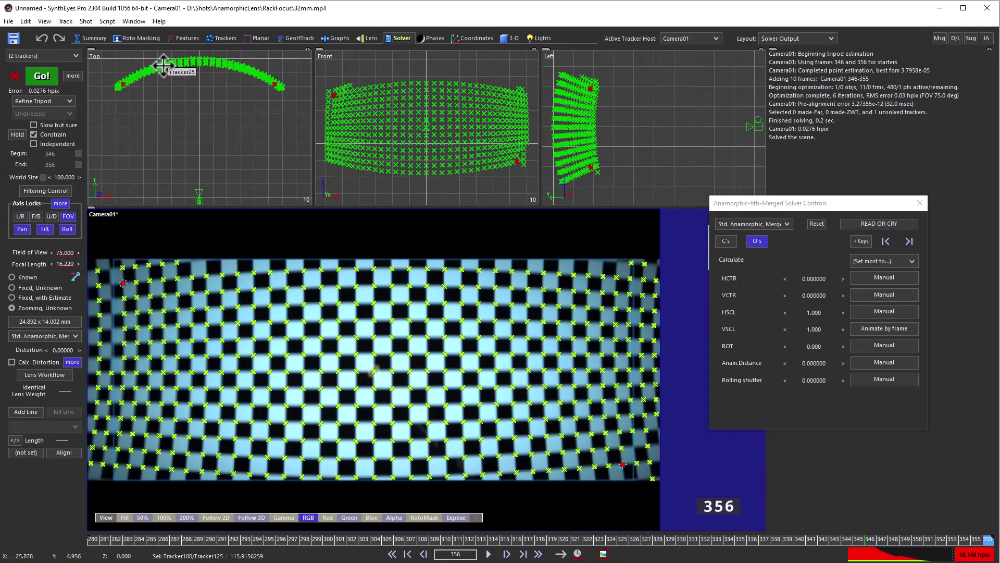
{"action": "left_click", "coordinate": [42, 76]}
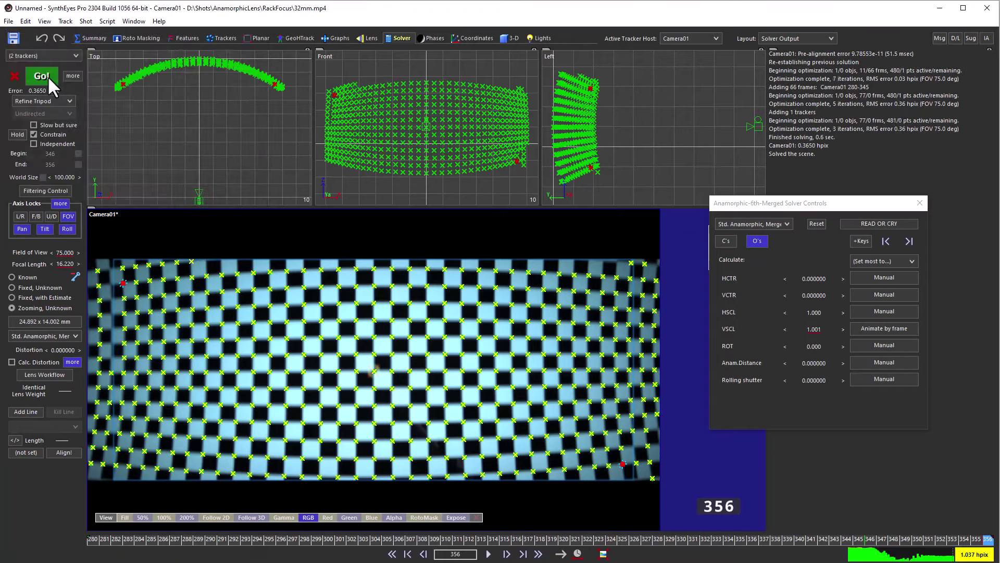
In the Graphs room, close the solver settings and plot Camera01's solved FOV curve.
{"action": "left_click", "coordinate": [338, 39]}
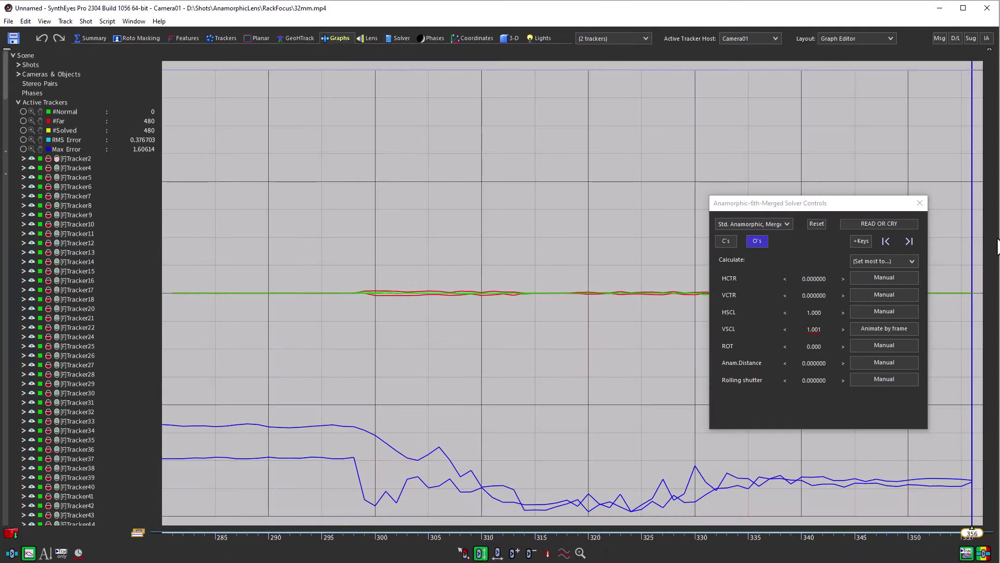
{"action": "left_click", "coordinate": [917, 202]}
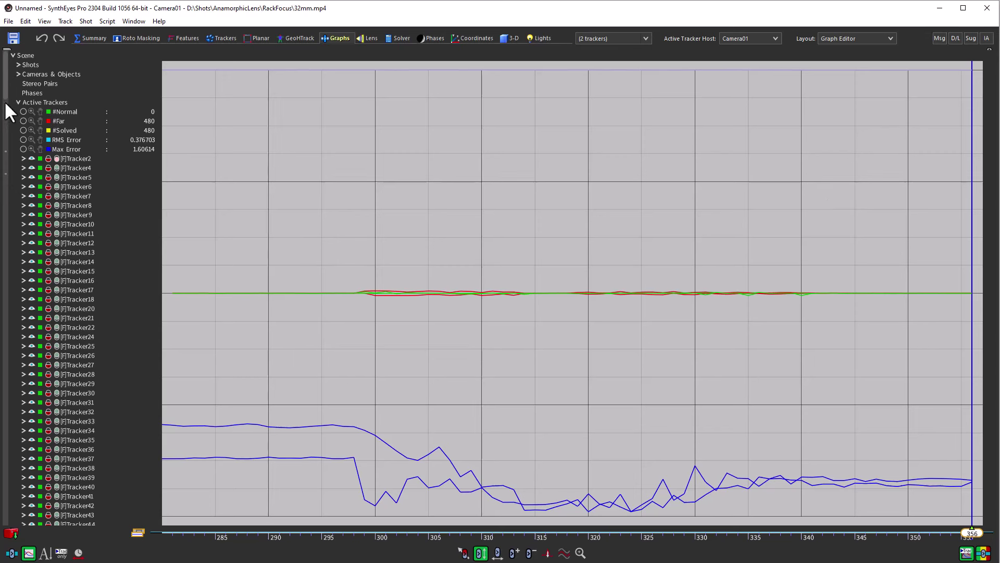
{"action": "left_click", "coordinate": [18, 75]}
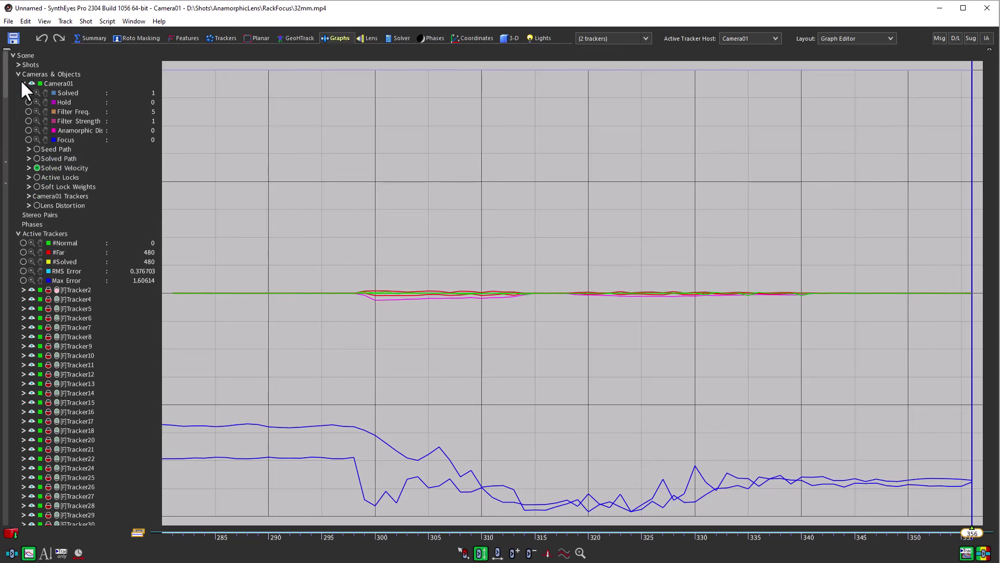
{"action": "left_click", "coordinate": [28, 158]}
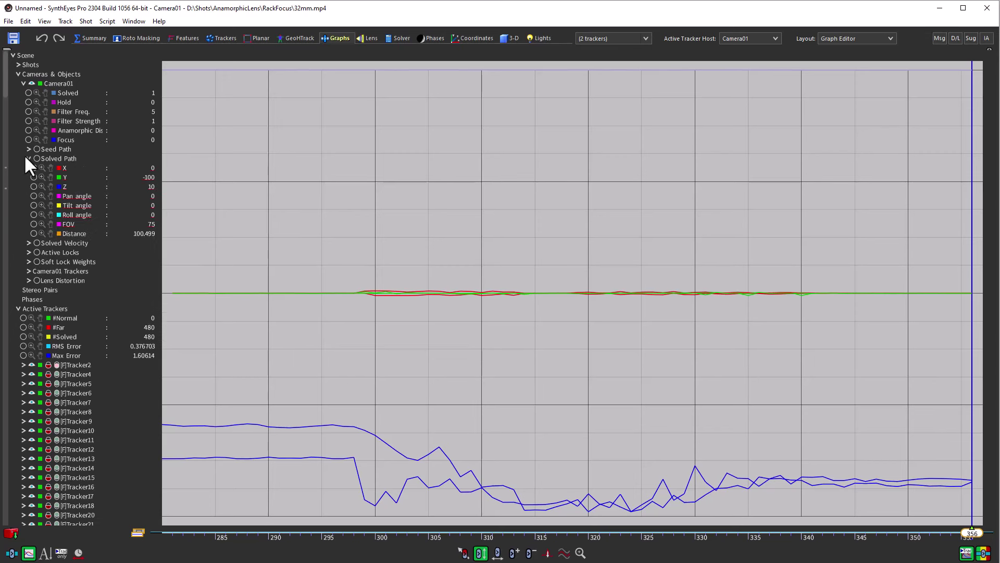
{"action": "left_click", "coordinate": [34, 224]}
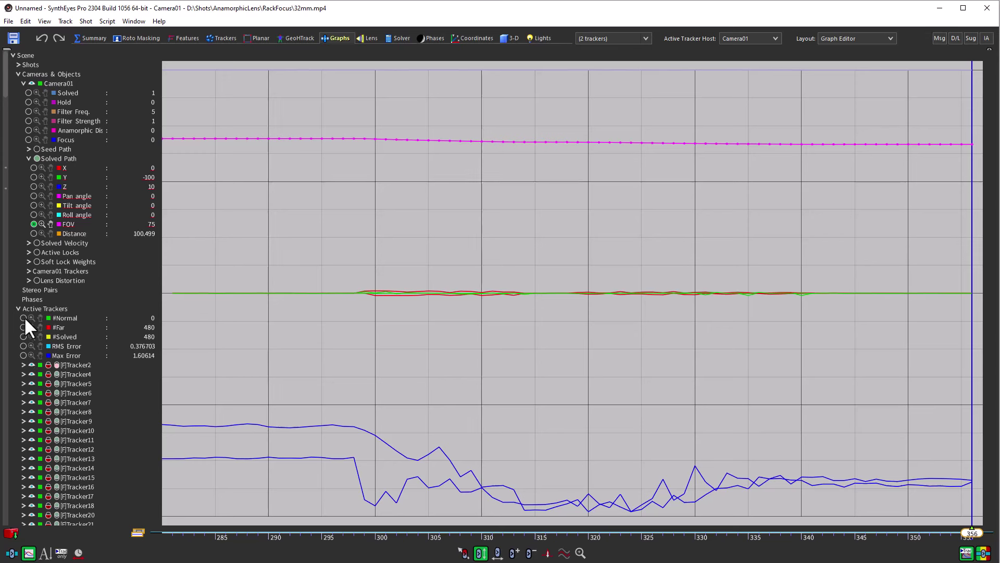
Plot the Lens Distortion VSCL curve and fit both VSCL and FOV to the graph height.
{"action": "left_click", "coordinate": [29, 280]}
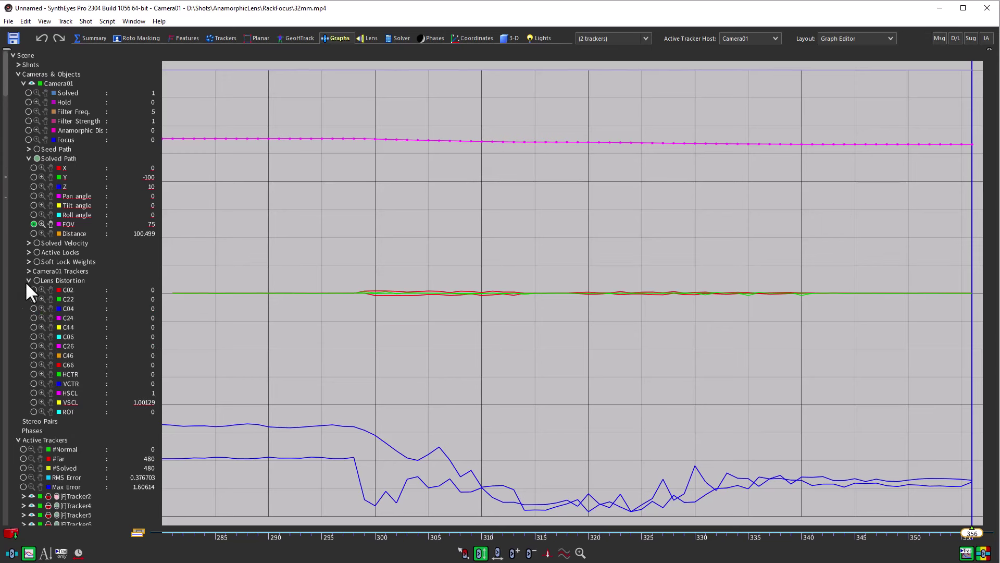
{"action": "left_click", "coordinate": [33, 402]}
{"action": "left_click", "coordinate": [42, 401]}
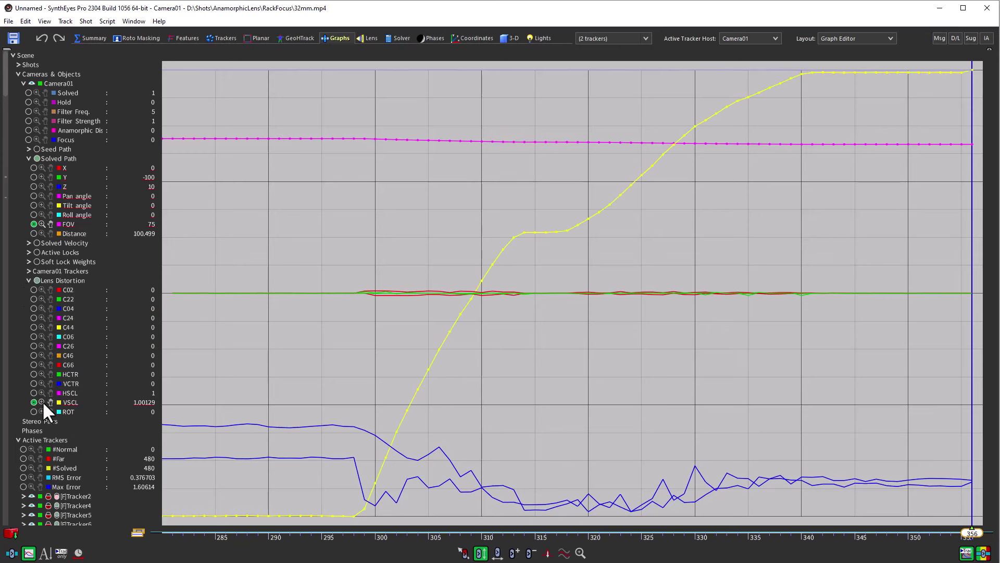
{"action": "left_click", "coordinate": [41, 224]}
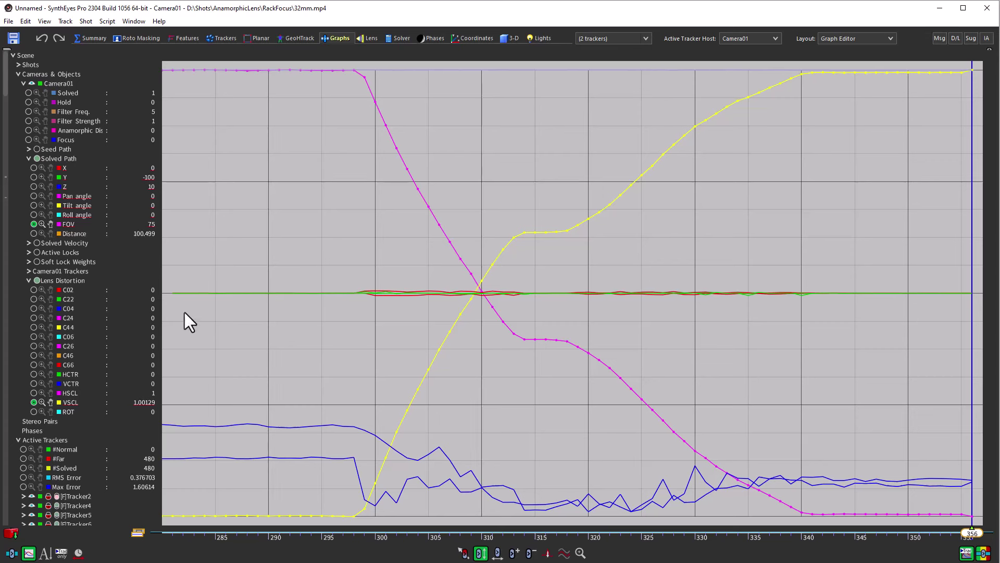
Collapse Active Trackers so the tracker curves are hidden from the graph.
{"action": "left_click", "coordinate": [18, 440]}
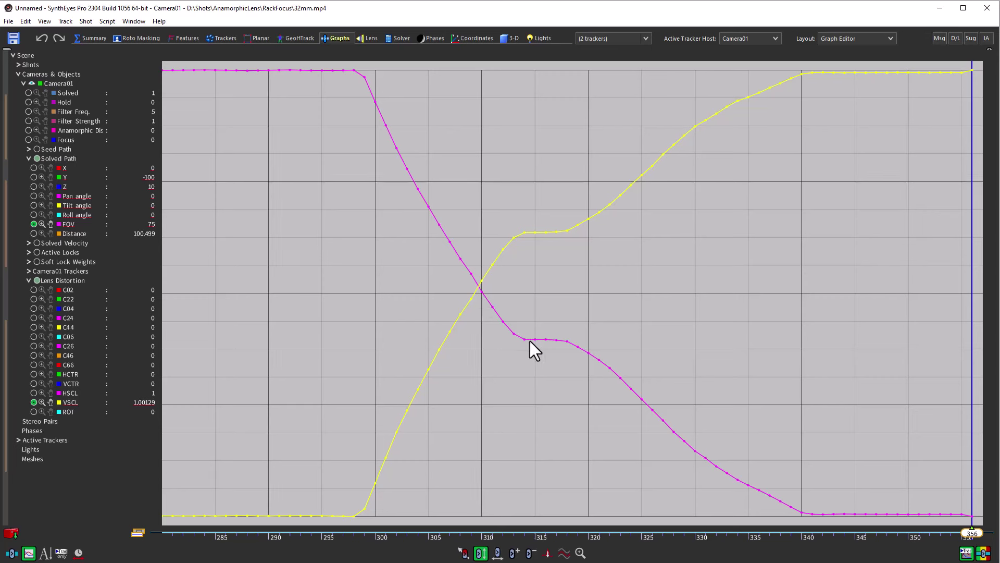
{"action": "mouse_move", "coordinate": [550, 343]}
{"action": "mouse_move", "coordinate": [442, 347]}
Return to the Trackers room camera view and scrub the lens-grid footage to frame 295.
{"action": "left_click", "coordinate": [224, 38]}
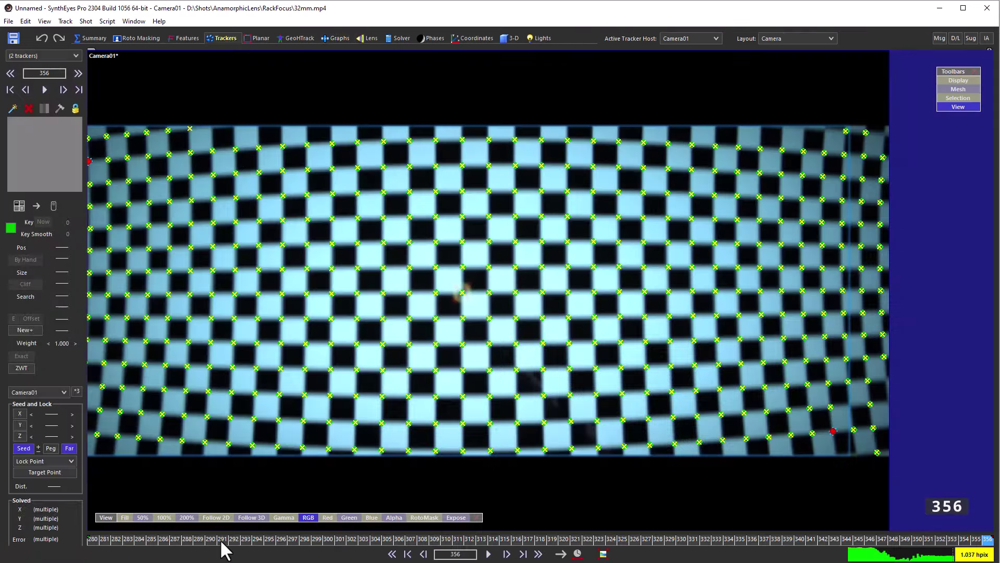
{"action": "left_click_drag", "start_coordinate": [222, 549], "coordinate": [272, 523]}
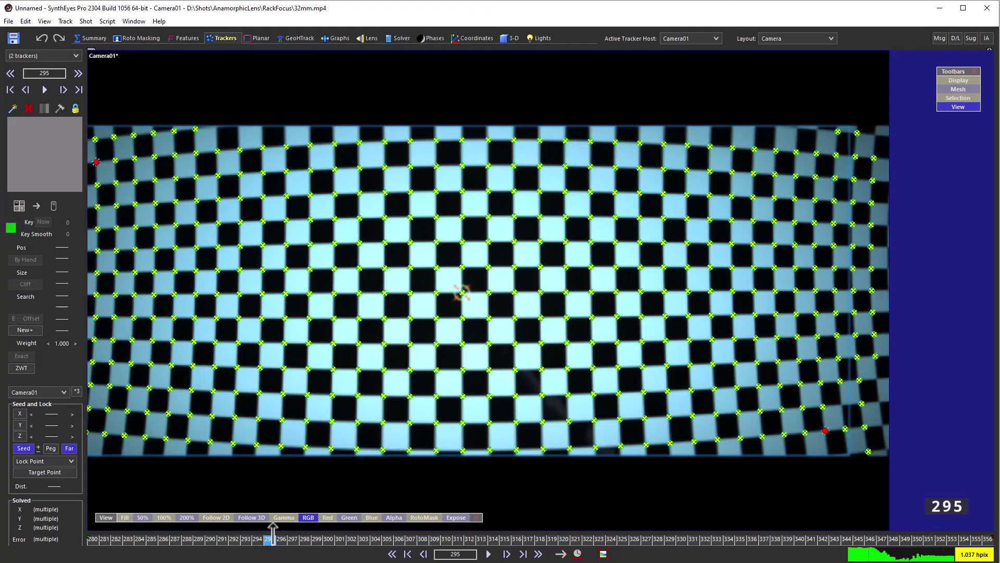
{"action": "left_click_drag", "start_coordinate": [273, 523], "coordinate": [272, 527]}
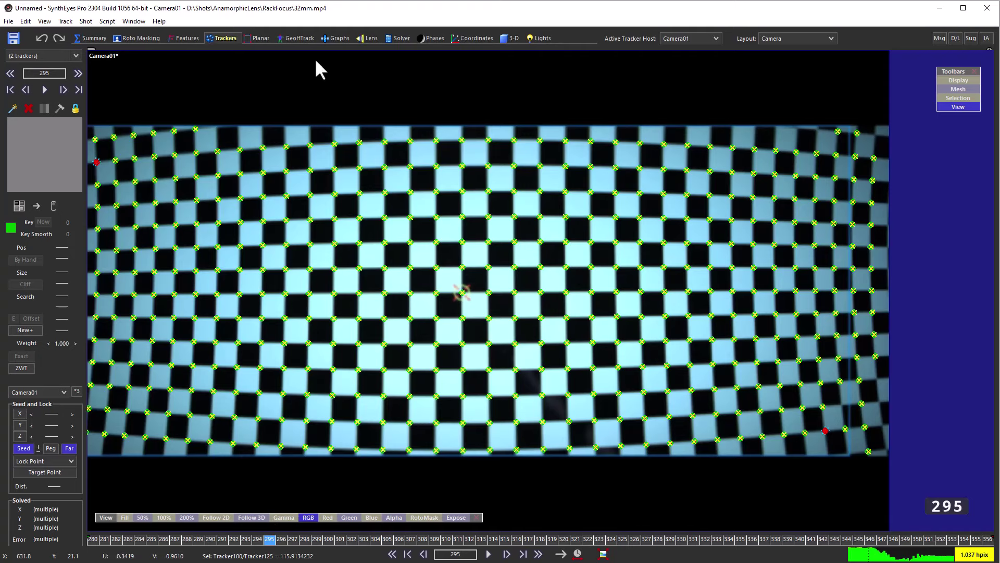
In the Solver room's anamorphic lens settings, set HSCL to Animate by frame, matching VSCL.
{"action": "left_click", "coordinate": [399, 38]}
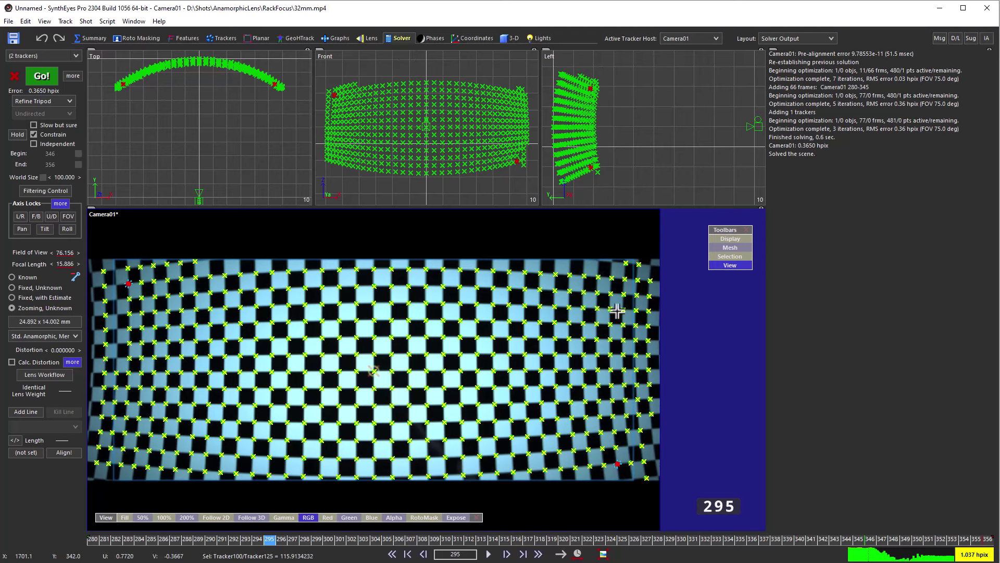
{"action": "left_click", "coordinate": [72, 361]}
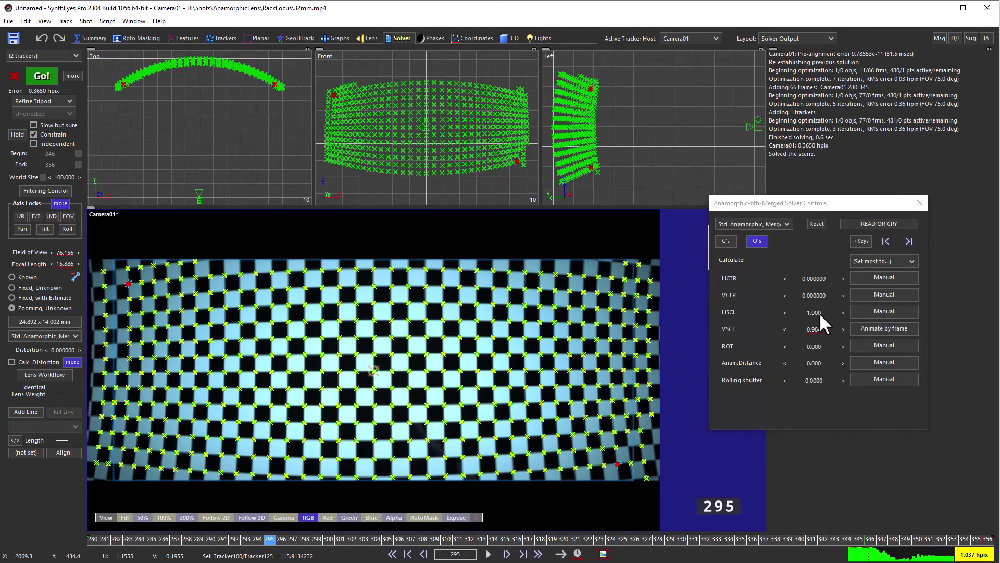
{"action": "left_click", "coordinate": [864, 311]}
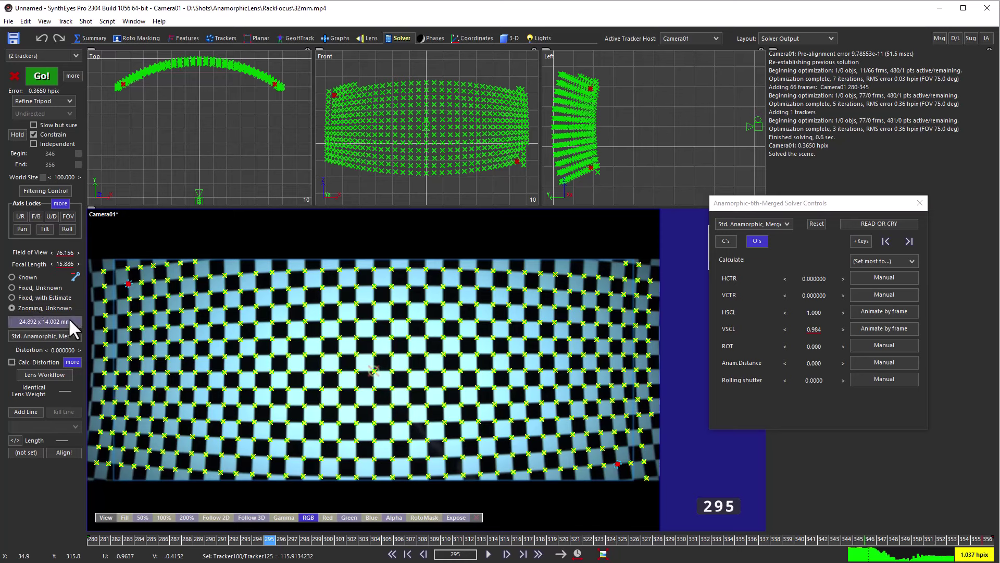
Mark the lens as Known, accept the seed-FOV prompt, and scrub back through the shot.
{"action": "left_click", "coordinate": [12, 277]}
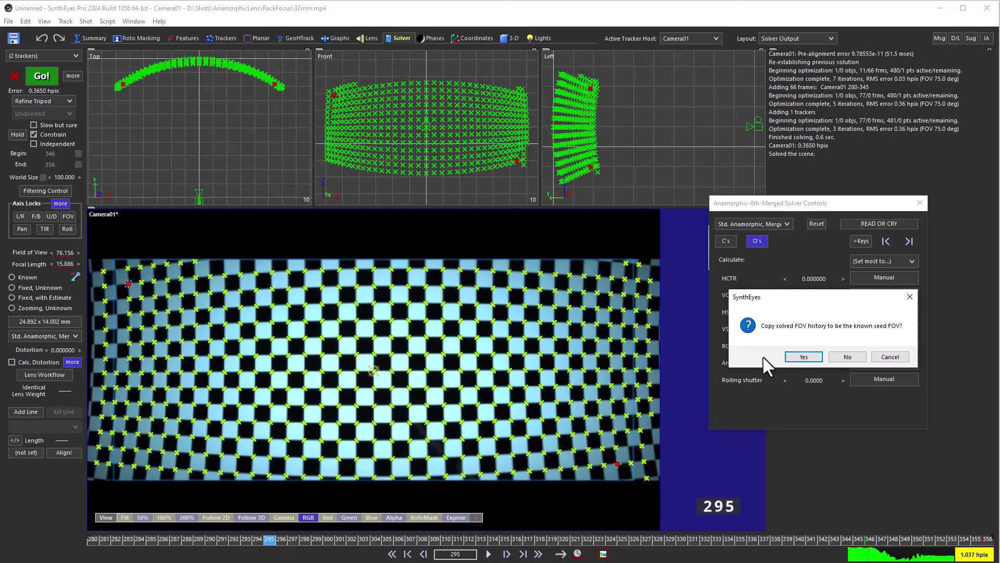
{"action": "left_click", "coordinate": [847, 356]}
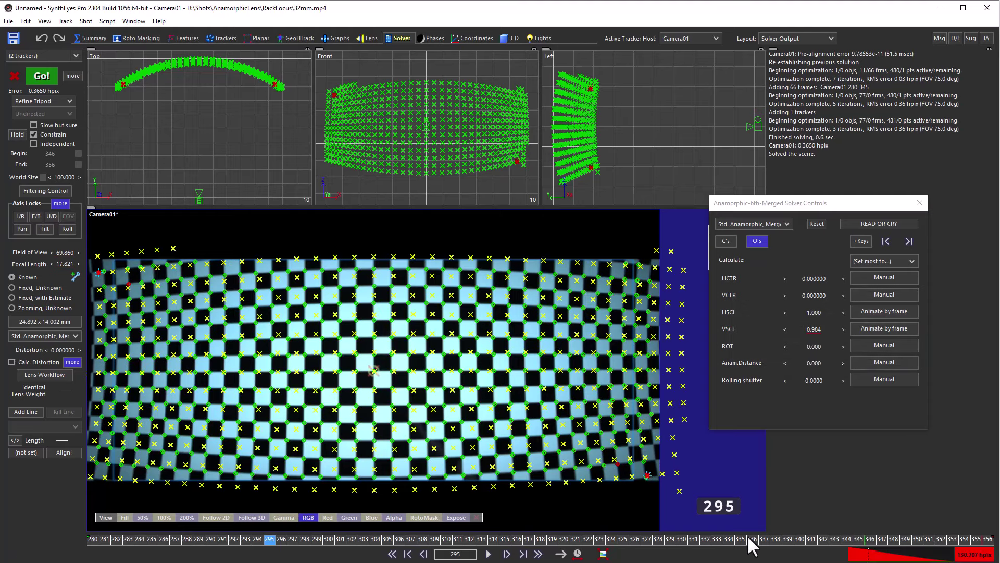
{"action": "left_click", "coordinate": [905, 540]}
{"action": "mouse_move", "coordinate": [965, 541]}
{"action": "left_mouse_down"}
{"action": "mouse_move", "coordinate": [985, 543]}
{"action": "mouse_move", "coordinate": [893, 544]}
{"action": "mouse_move", "coordinate": [984, 545]}
{"action": "mouse_move", "coordinate": [162, 549]}
{"action": "mouse_move", "coordinate": [85, 532]}
{"action": "left_mouse_up"}
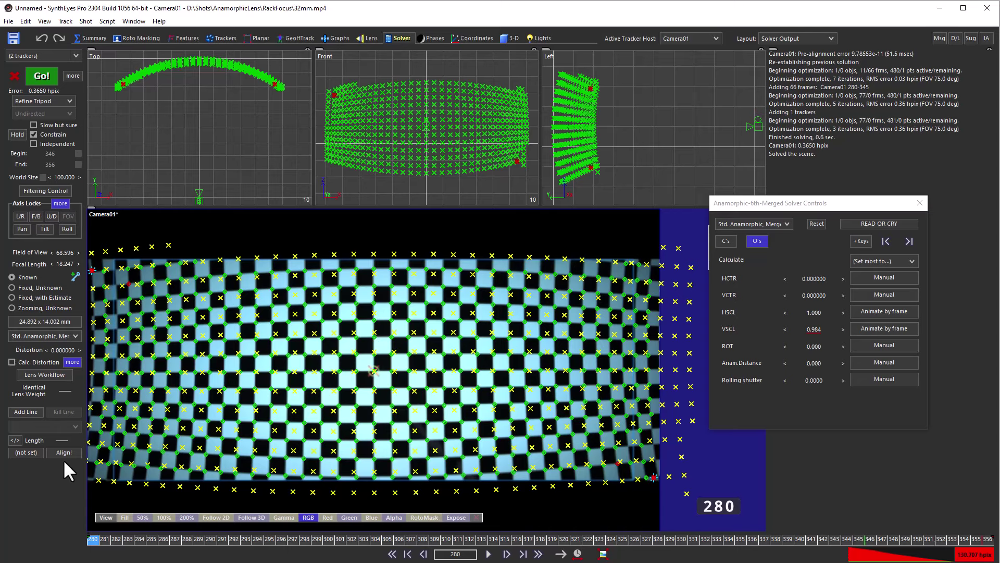
Set the Field of View to 75, return to frame 280, and re-solve the scene.
{"action": "double_click", "coordinate": [65, 252]}
{"action": "type", "text": "75"}
{"action": "key", "text": "Return"}
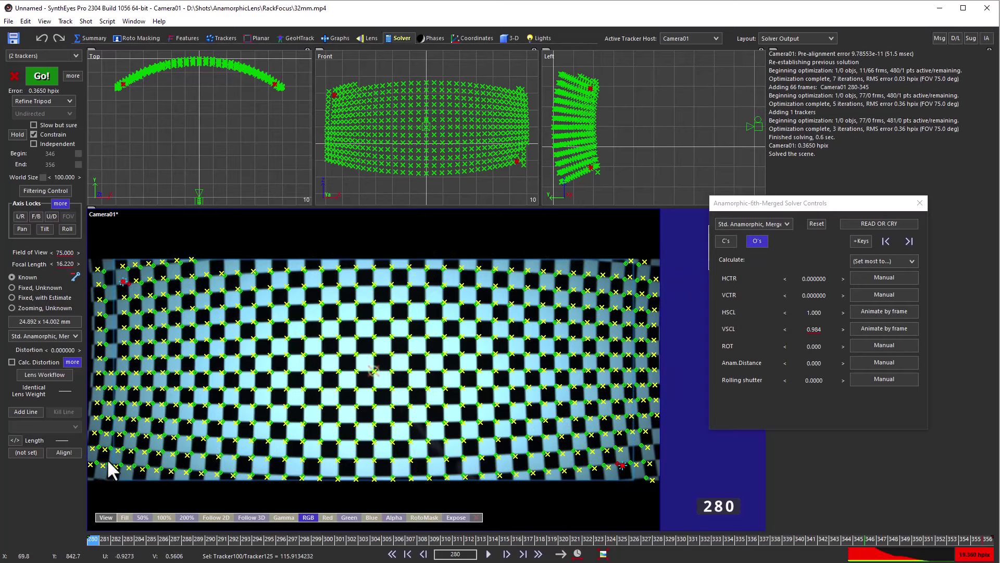
{"action": "left_click_drag", "start_coordinate": [99, 539], "coordinate": [741, 539]}
{"action": "left_click_drag", "start_coordinate": [210, 540], "coordinate": [92, 540]}
{"action": "mouse_move", "coordinate": [495, 375]}
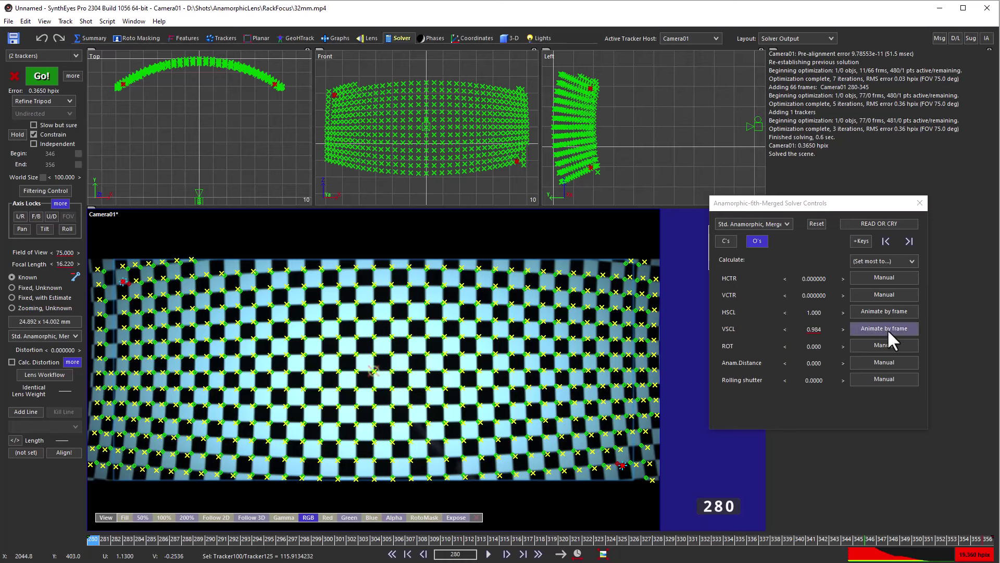
{"action": "left_click", "coordinate": [37, 73]}
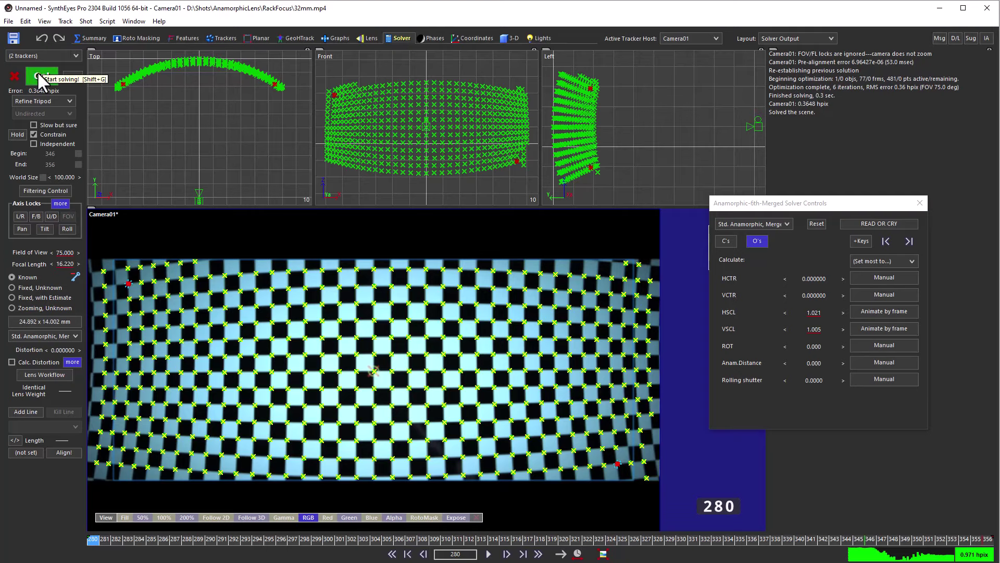
In the Graphs room, show the HSCL curve alongside VSCL and fit both to the graph.
{"action": "left_click", "coordinate": [340, 38]}
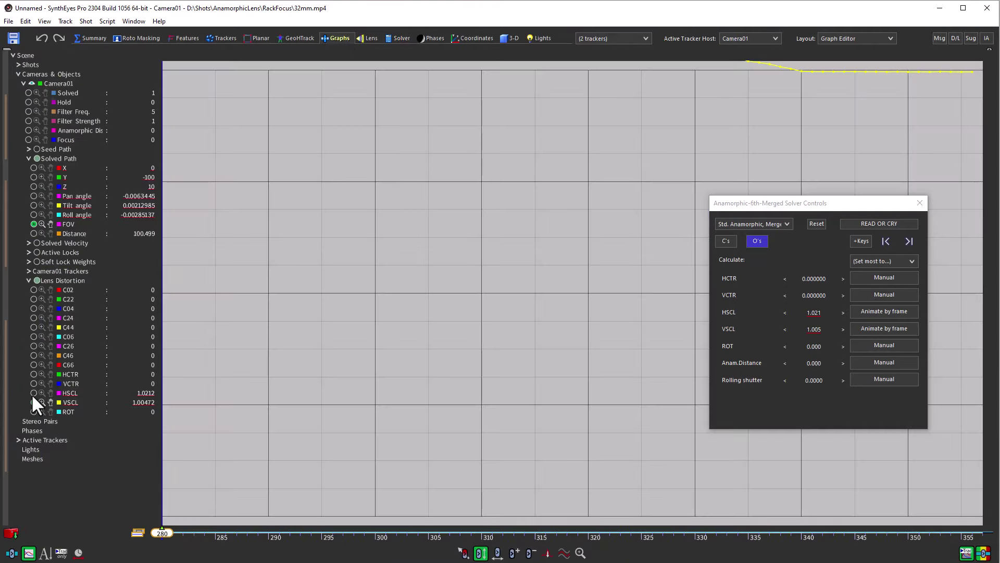
{"action": "left_click", "coordinate": [33, 393]}
{"action": "left_click", "coordinate": [41, 402]}
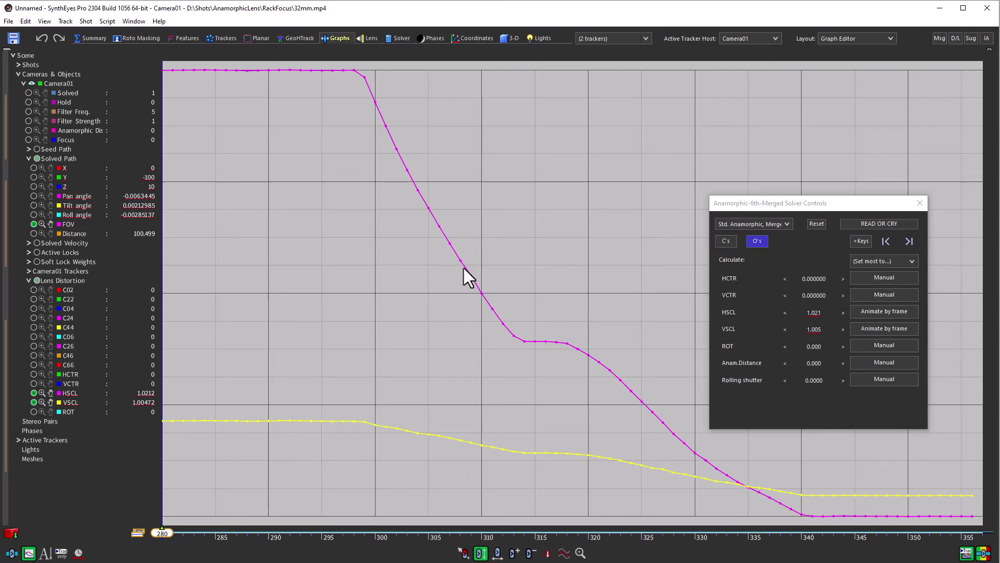
{"action": "mouse_move", "coordinate": [465, 268]}
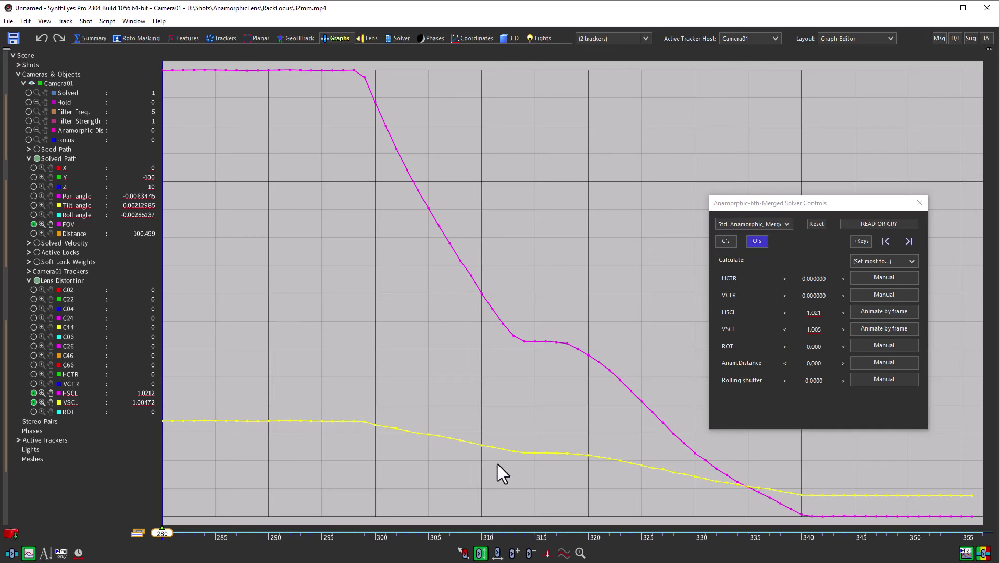